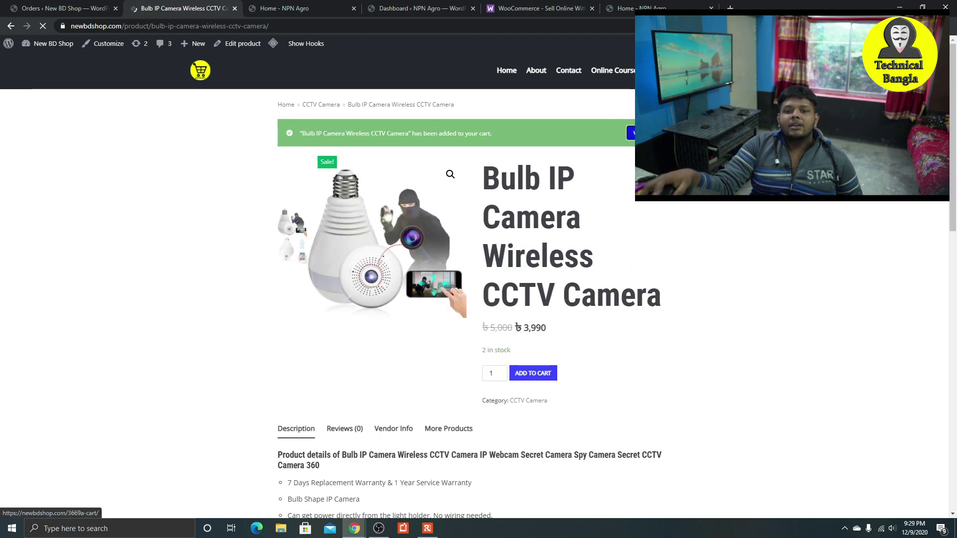
Step: Open the cart containing the Bulb IP Camera Wireless CCTV Camera and proceed to checkout, reviewing the billing and payment form
{"action": "left_click", "coordinate": [630, 133]}
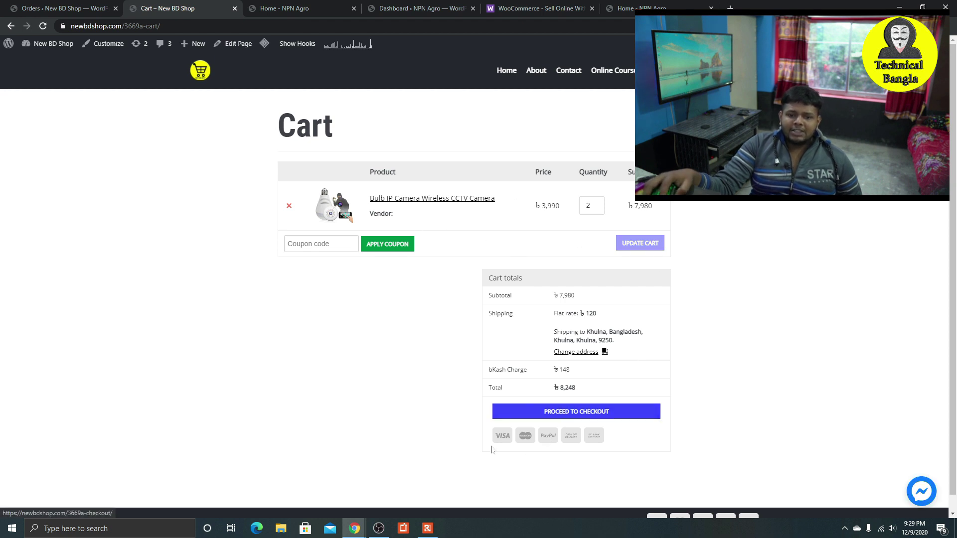
{"action": "left_click", "coordinate": [583, 411]}
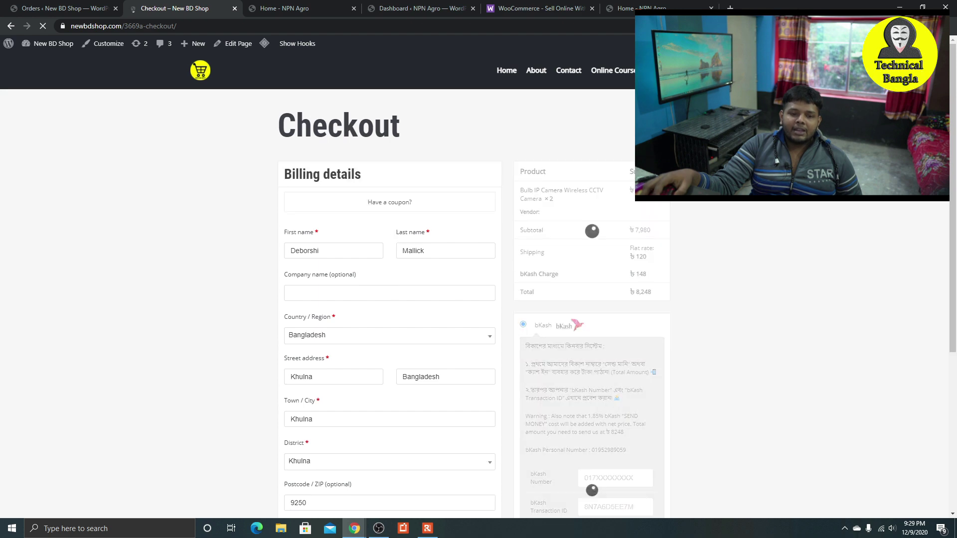
{"action": "scroll", "coordinate": [685, 309], "scroll_direction": "down", "scroll_amount": 5}
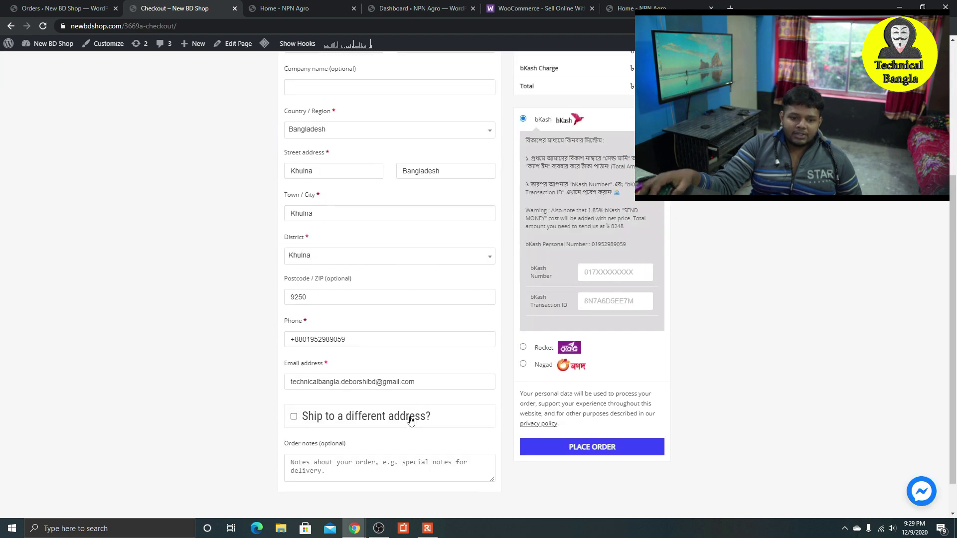
{"action": "scroll", "coordinate": [369, 166], "scroll_direction": "up", "scroll_amount": 5}
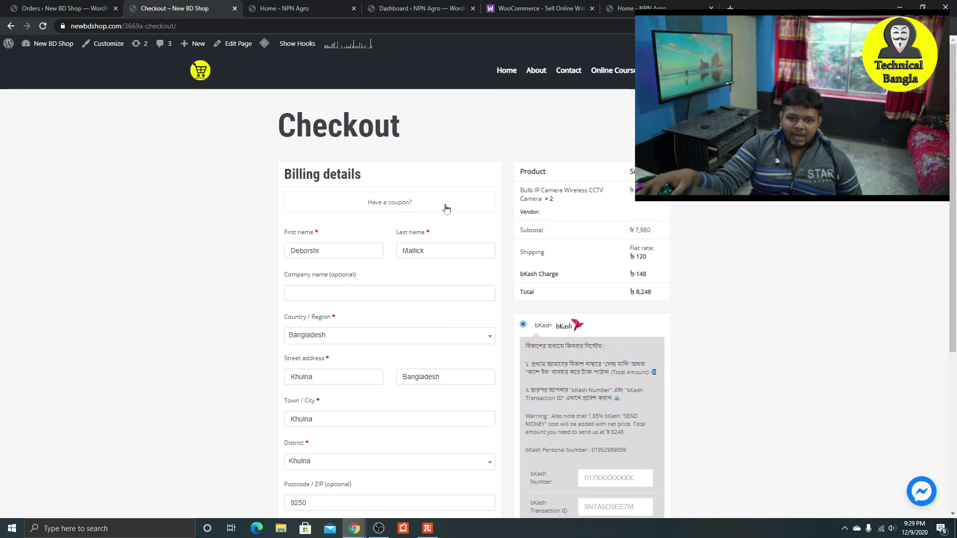
{"action": "left_click_drag", "start_coordinate": [654, 294], "coordinate": [620, 298]}
{"action": "scroll", "coordinate": [567, 333], "scroll_direction": "down", "scroll_amount": 4}
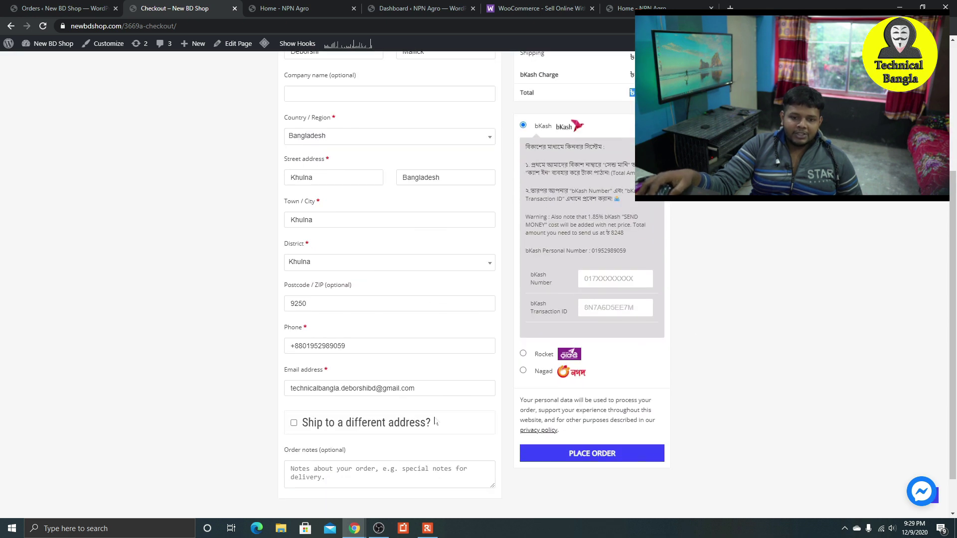
{"action": "scroll", "coordinate": [434, 422], "scroll_direction": "up", "scroll_amount": 3}
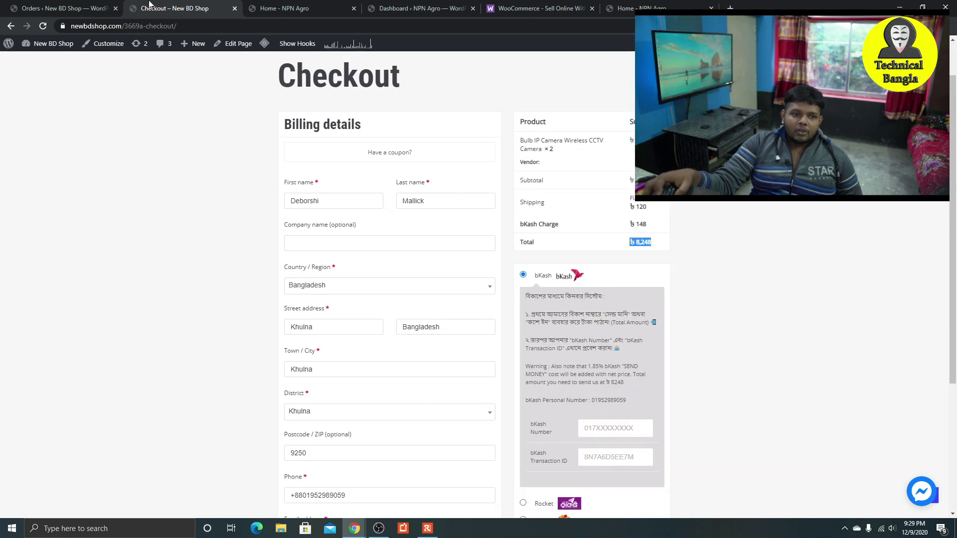
Step: Examine the New BD Shop WooCommerce orders list, including order statuses, totals and payment details
{"action": "left_click", "coordinate": [64, 8]}
{"action": "scroll", "coordinate": [362, 414], "scroll_direction": "down", "scroll_amount": 7}
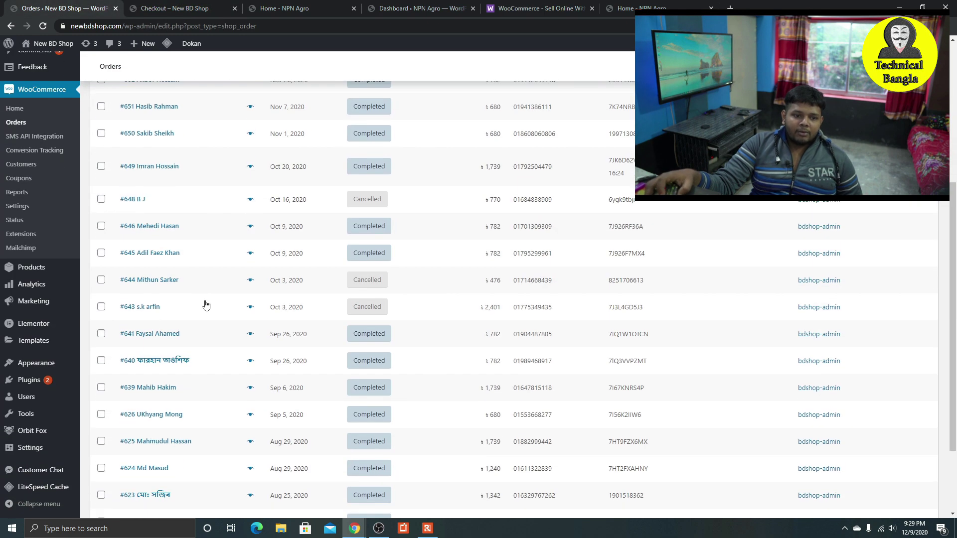
{"action": "scroll", "coordinate": [732, 415], "scroll_direction": "up", "scroll_amount": 6}
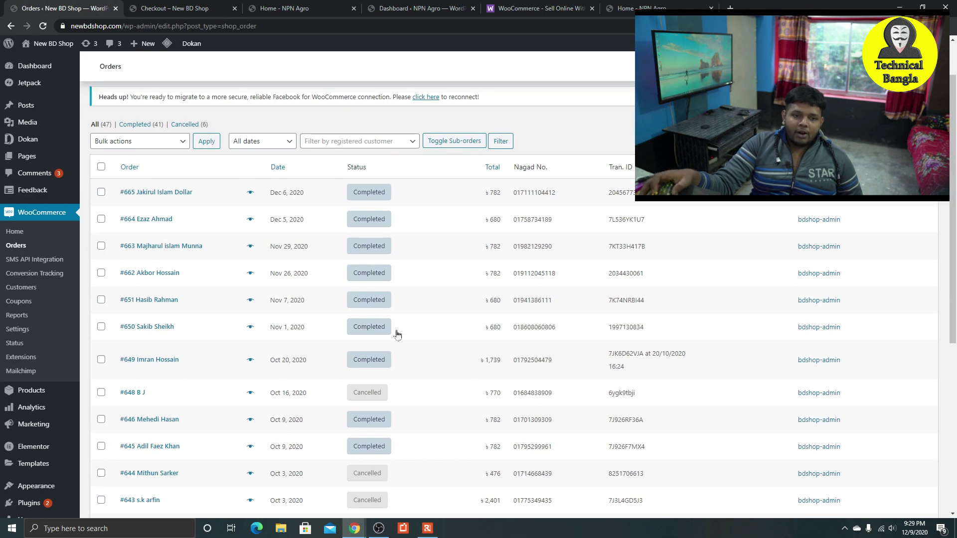
{"action": "scroll", "coordinate": [427, 390], "scroll_direction": "down", "scroll_amount": 5}
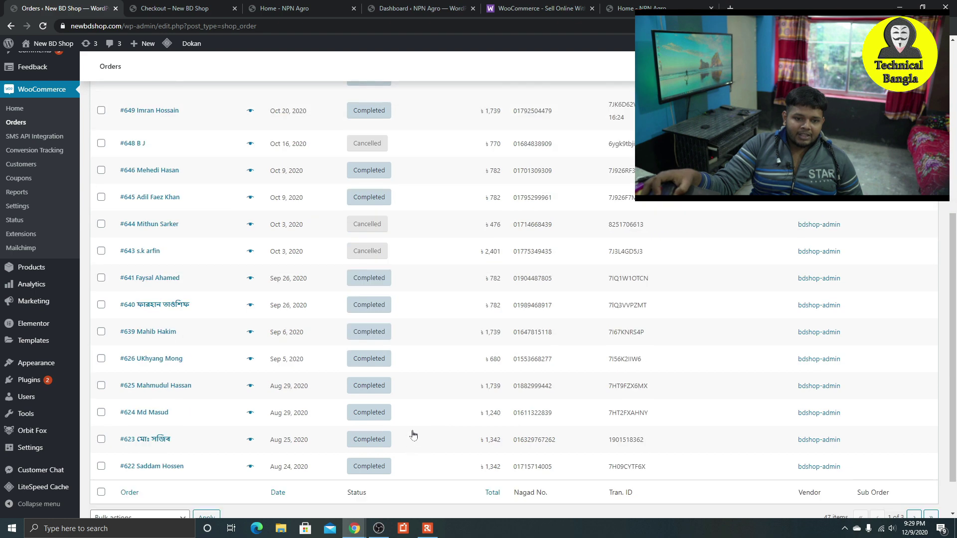
{"action": "scroll", "coordinate": [351, 301], "scroll_direction": "up", "scroll_amount": 3}
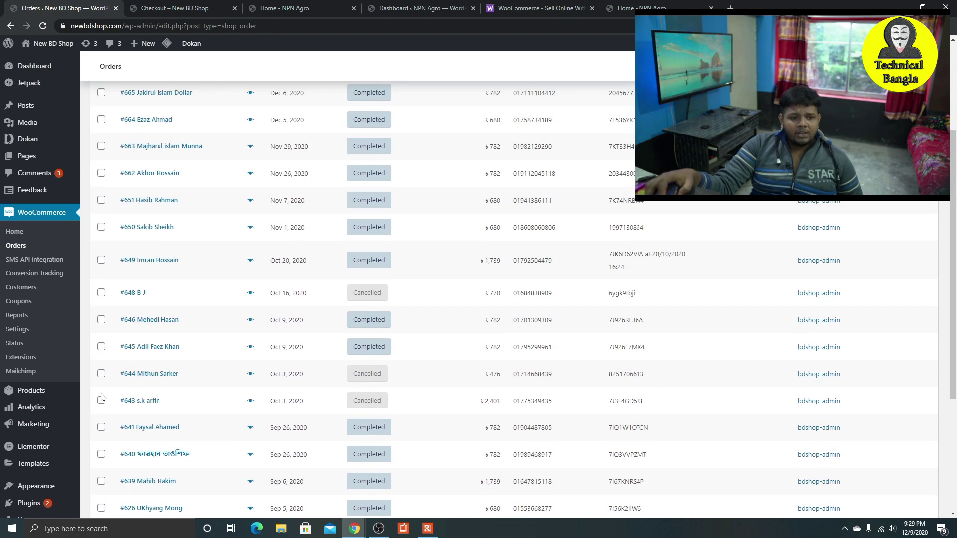
{"action": "scroll", "coordinate": [228, 399], "scroll_direction": "up", "scroll_amount": 3}
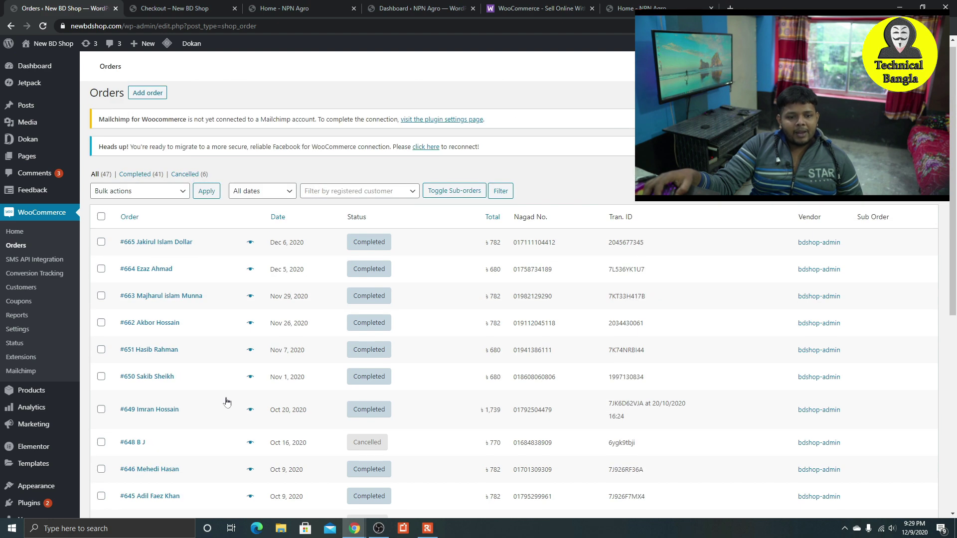
Step: Preview the most recent order's billing, shipping and product details, and close the preview
{"action": "left_click", "coordinate": [250, 249]}
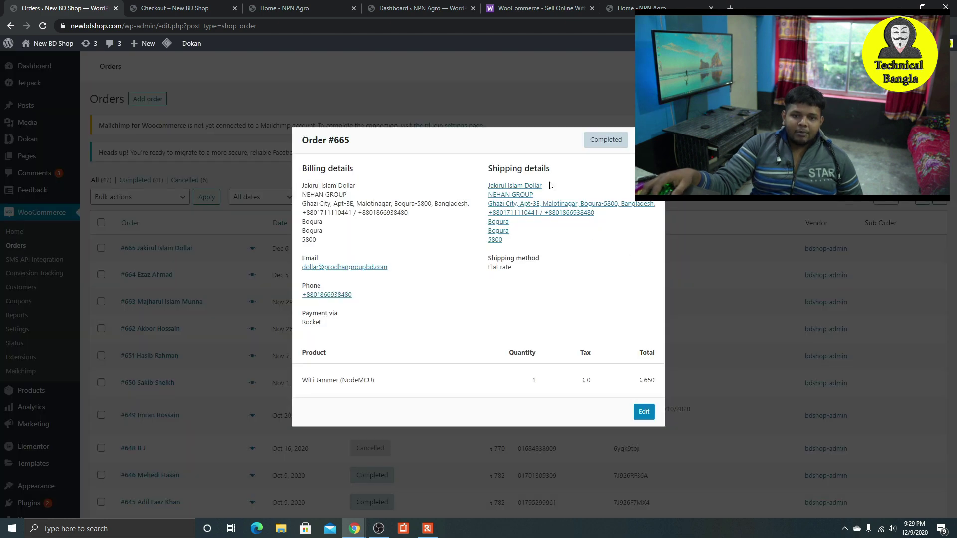
{"action": "key", "text": "Escape"}
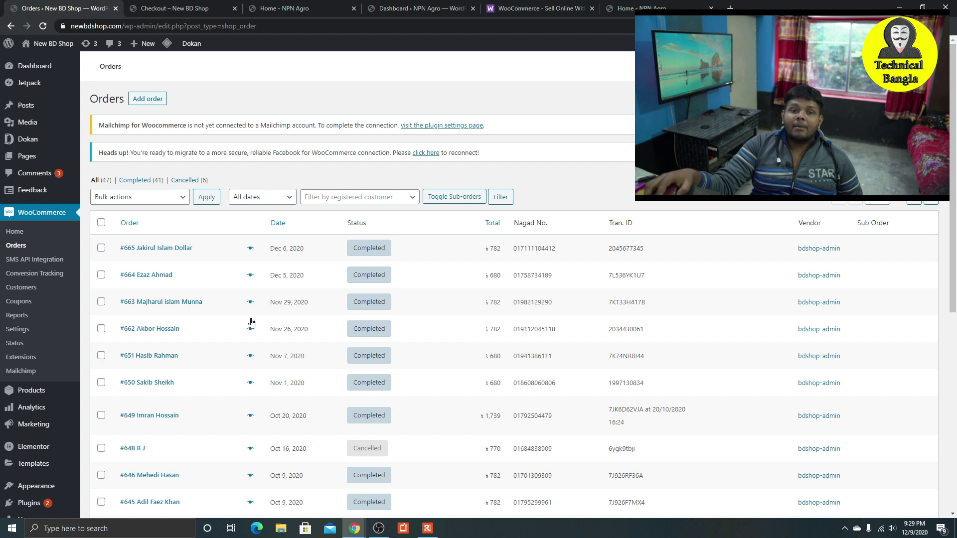
{"action": "scroll", "coordinate": [340, 277], "scroll_direction": "down", "scroll_amount": 2}
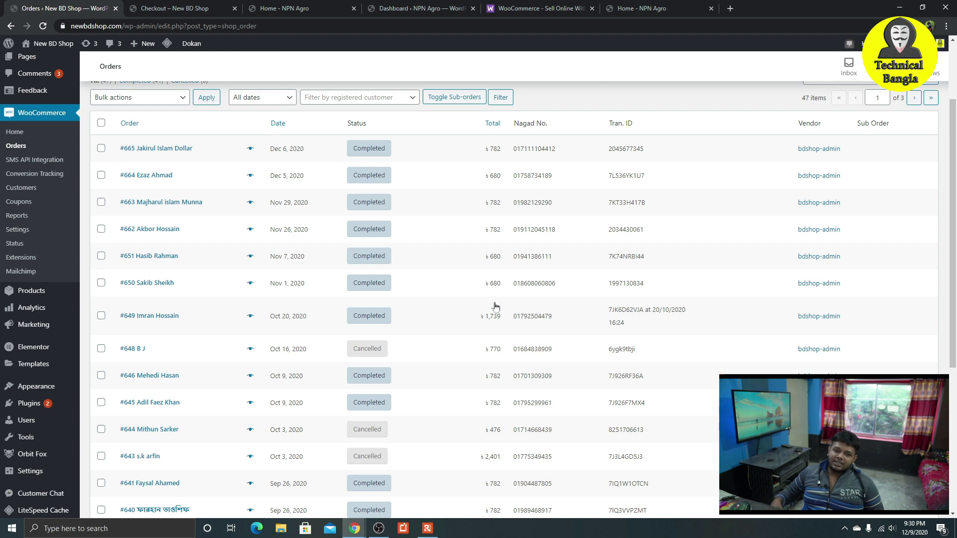
{"action": "scroll", "coordinate": [405, 68], "scroll_direction": "up", "scroll_amount": 2}
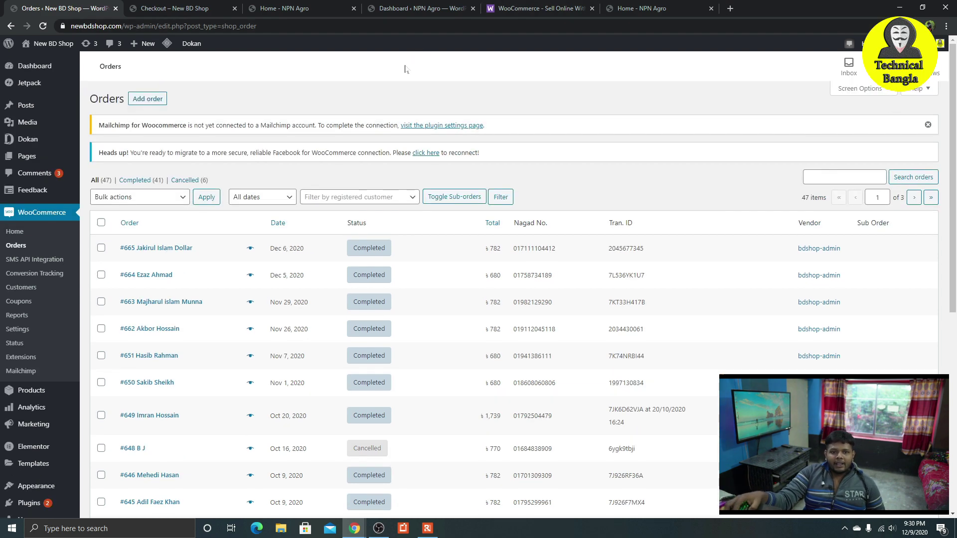
Step: Look over the WooCommerce homepage and its headline, followed by the NPN Agro dashboard and shop homepage
{"action": "left_click", "coordinate": [538, 8]}
{"action": "scroll", "coordinate": [304, 252], "scroll_direction": "down", "scroll_amount": 6}
{"action": "scroll", "coordinate": [304, 252], "scroll_direction": "up", "scroll_amount": 6}
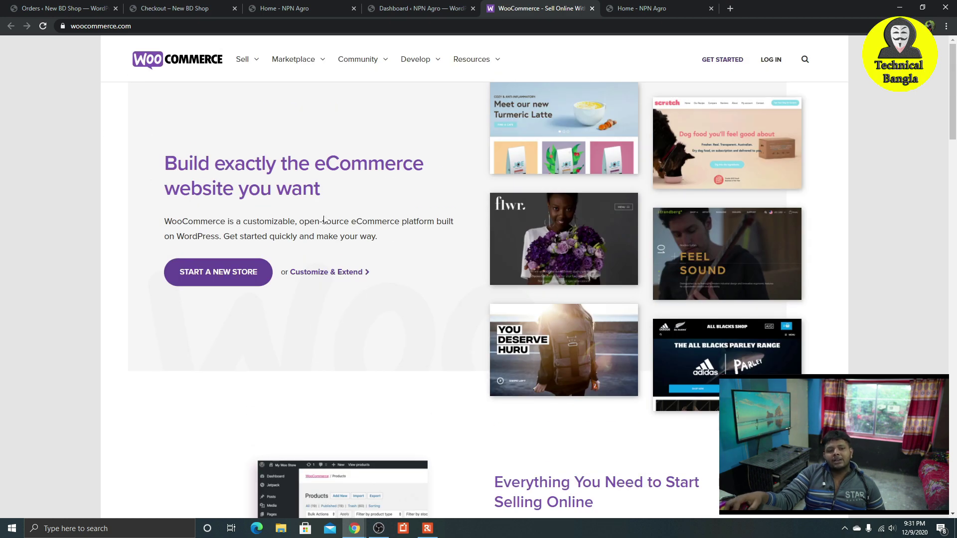
{"action": "left_click_drag", "start_coordinate": [320, 192], "coordinate": [159, 166]}
{"action": "left_click", "coordinate": [101, 175]}
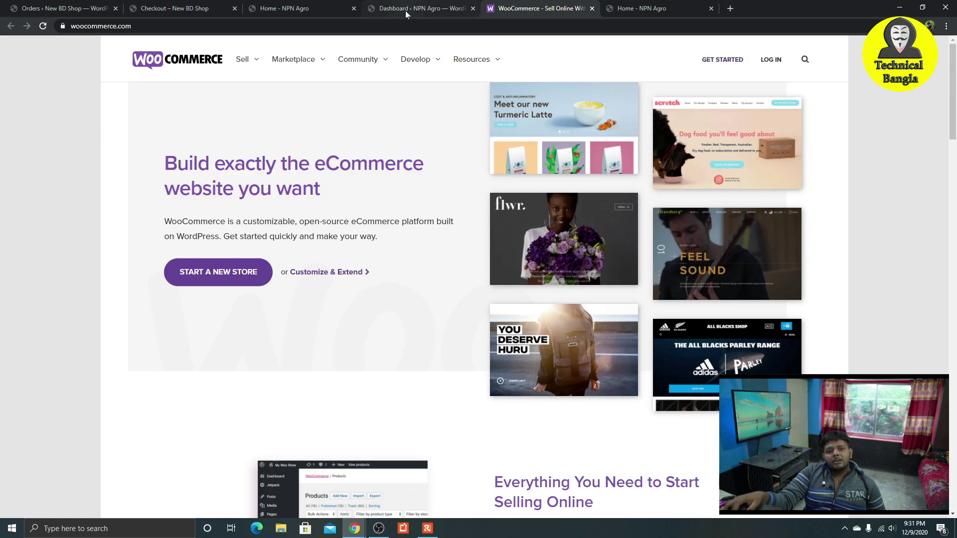
{"action": "left_click", "coordinate": [419, 9]}
{"action": "left_click", "coordinate": [325, 5]}
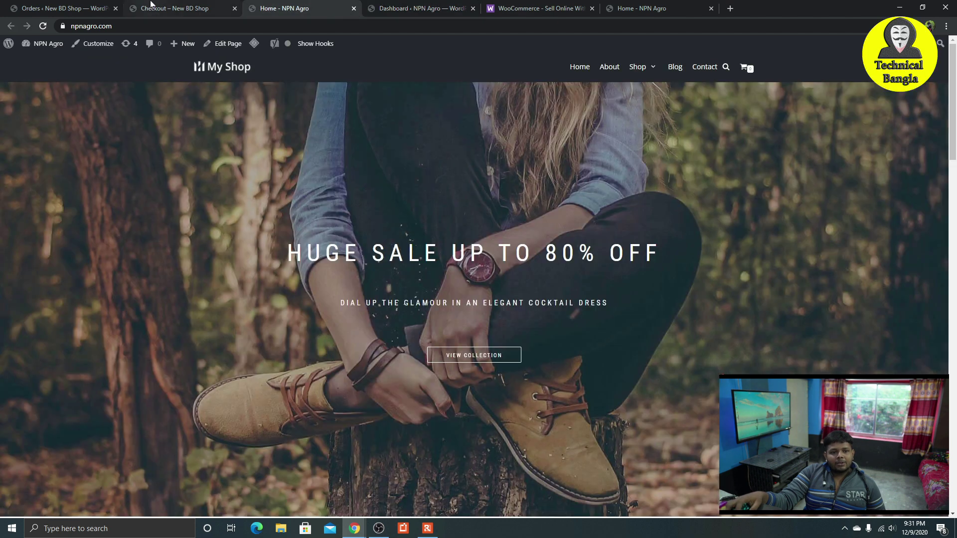
Step: Return to the New BD Shop checkout and fill in the company name as Technical Bangla
{"action": "left_click", "coordinate": [164, 8]}
{"action": "left_click", "coordinate": [398, 243]}
{"action": "left_click", "coordinate": [388, 264]}
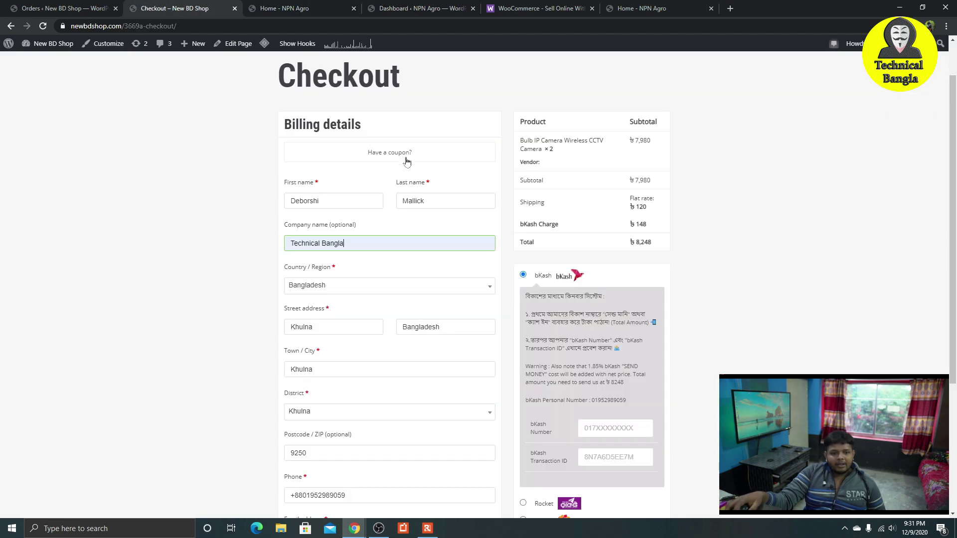
Step: Fill in the bKash number and bKash transaction ID with the saved entries, using the 11-digit number
{"action": "scroll", "coordinate": [432, 249], "scroll_direction": "down", "scroll_amount": 4}
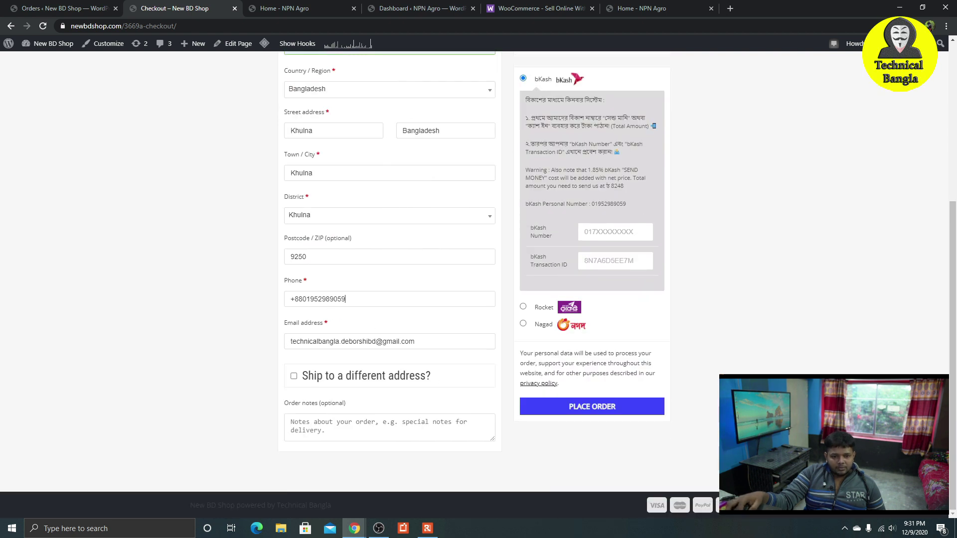
{"action": "scroll", "coordinate": [628, 294], "scroll_direction": "up", "scroll_amount": 1}
{"action": "left_click", "coordinate": [623, 282]}
{"action": "left_click", "coordinate": [625, 301]}
{"action": "left_click", "coordinate": [617, 310]}
{"action": "left_click", "coordinate": [620, 331]}
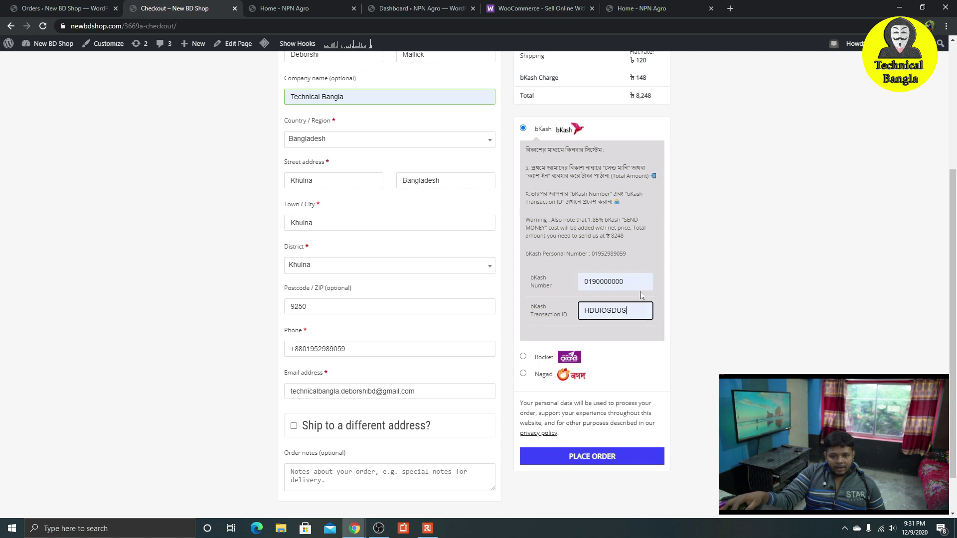
{"action": "left_click", "coordinate": [640, 282]}
{"action": "key", "text": "Down"}
{"action": "key", "text": "Down"}
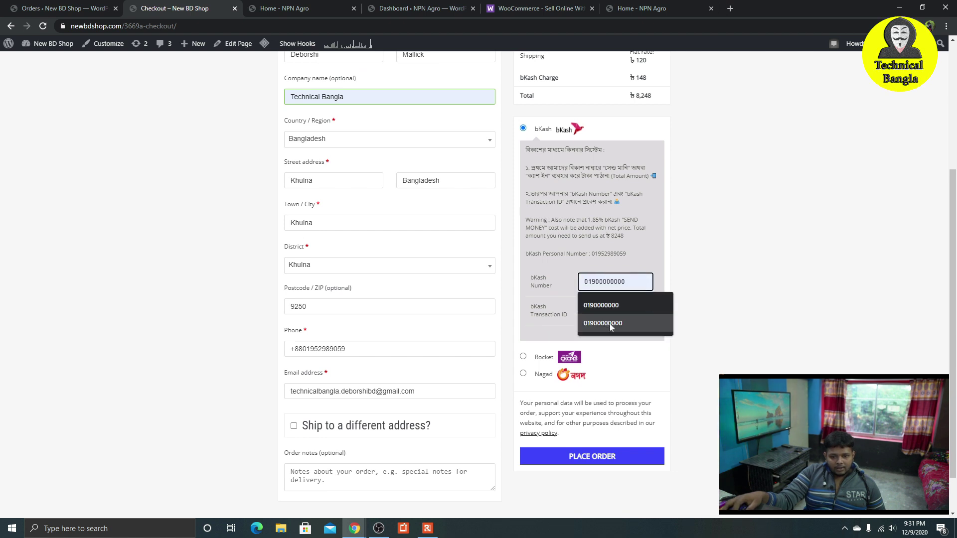
{"action": "key", "text": "Return"}
Step: Review the completed checkout form and place the order with bKash as the payment method
{"action": "scroll", "coordinate": [438, 331], "scroll_direction": "up", "scroll_amount": 3}
{"action": "scroll", "coordinate": [438, 331], "scroll_direction": "down", "scroll_amount": 4}
{"action": "left_click", "coordinate": [592, 406]}
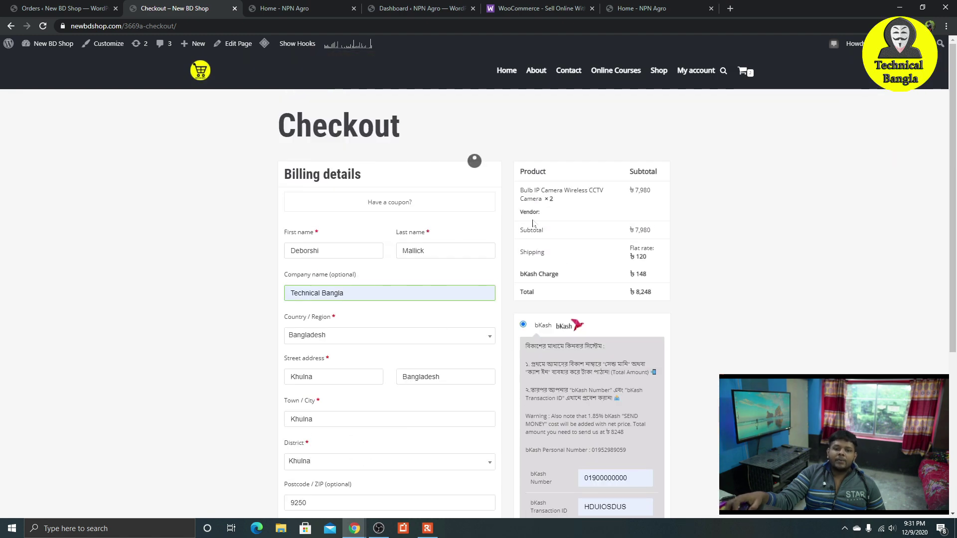
{"action": "scroll", "coordinate": [498, 318], "scroll_direction": "down", "scroll_amount": 1}
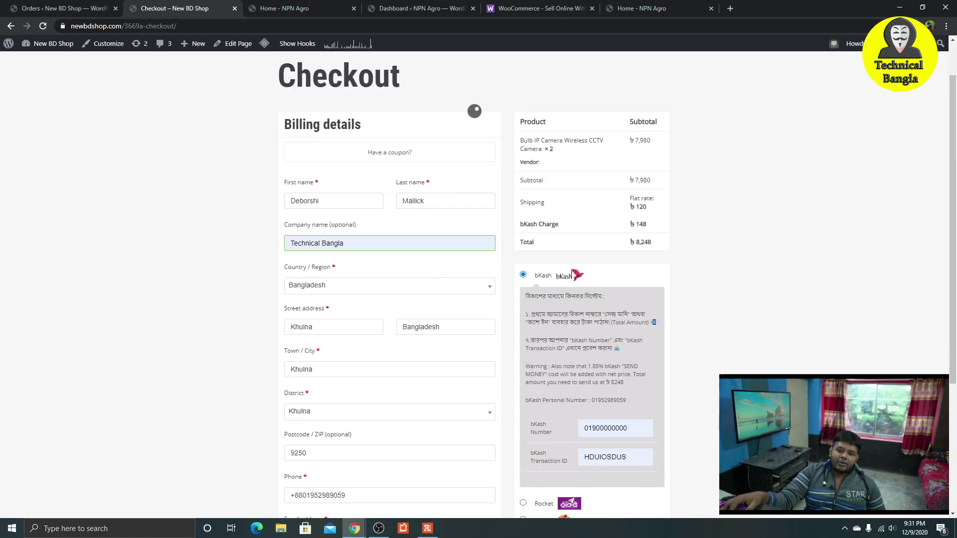
{"action": "scroll", "coordinate": [559, 254], "scroll_direction": "up", "scroll_amount": 1}
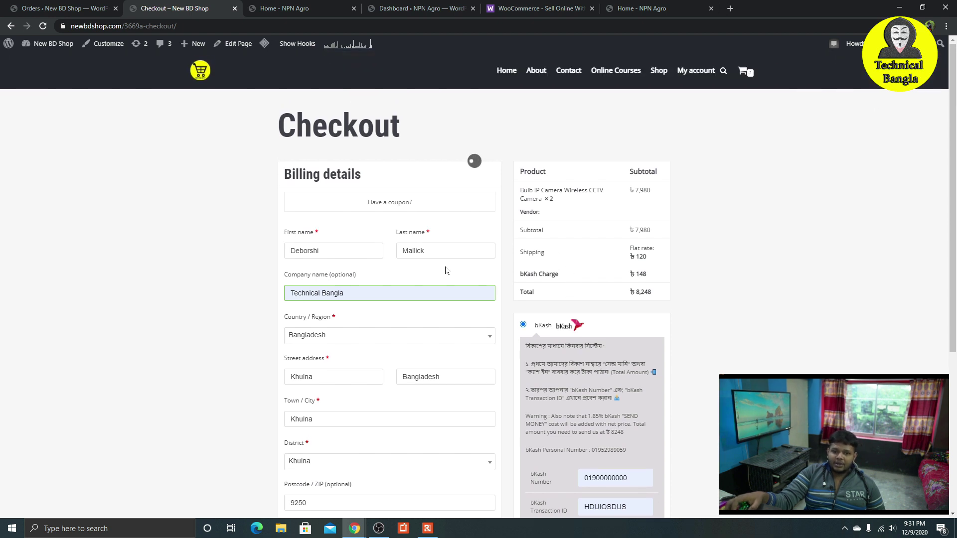
{"action": "scroll", "coordinate": [399, 288], "scroll_direction": "down", "scroll_amount": 3}
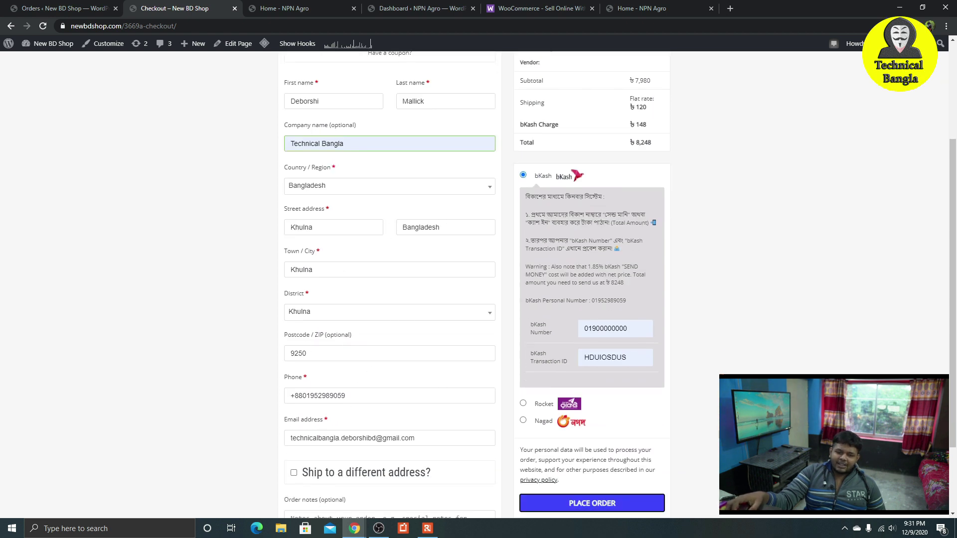
{"action": "scroll", "coordinate": [356, 336], "scroll_direction": "up", "scroll_amount": 3}
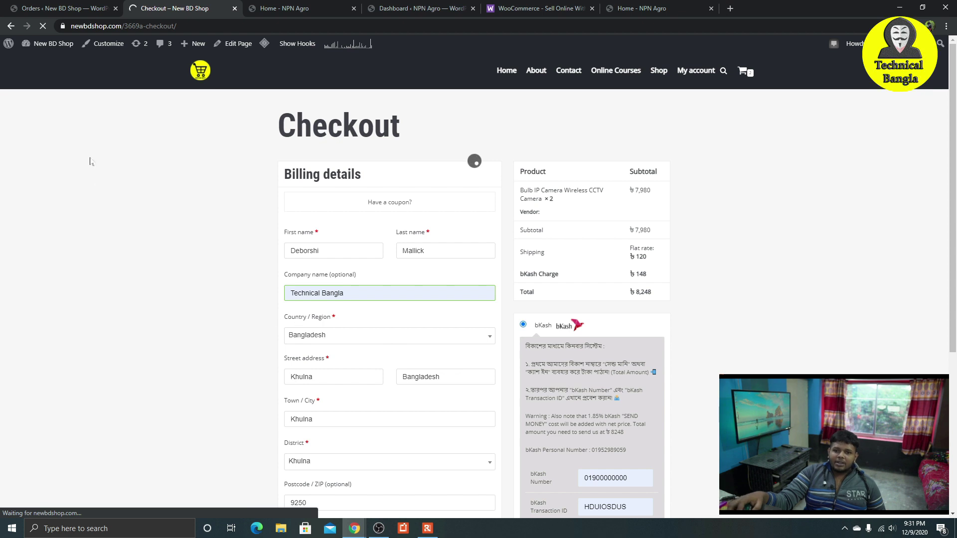
{"action": "left_click_drag", "start_coordinate": [339, 125], "coordinate": [277, 130]}
{"action": "left_click", "coordinate": [469, 132]}
{"action": "left_click", "coordinate": [559, 177]}
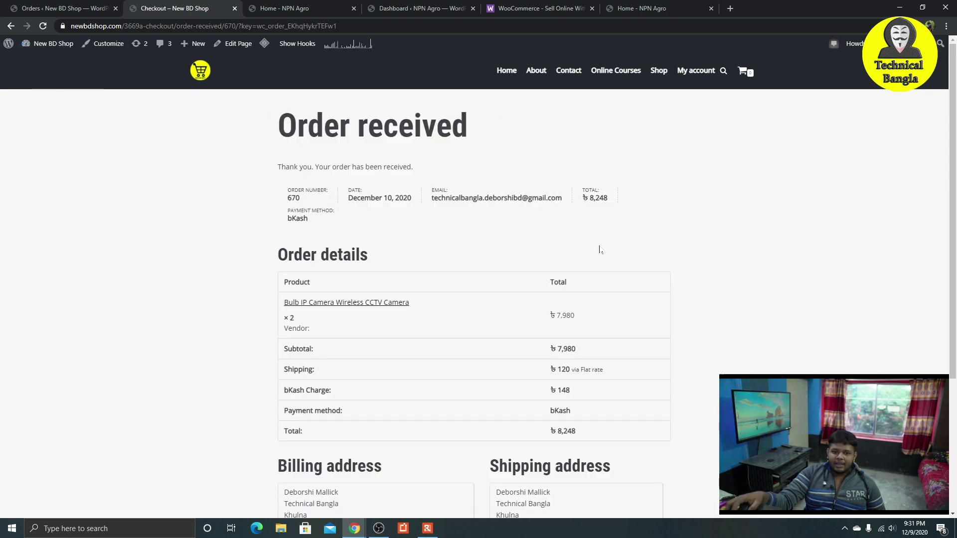
Step: Examine the order confirmation's product details, addresses, customer e-mail and bKash payment information
{"action": "scroll", "coordinate": [600, 250], "scroll_direction": "down", "scroll_amount": 3}
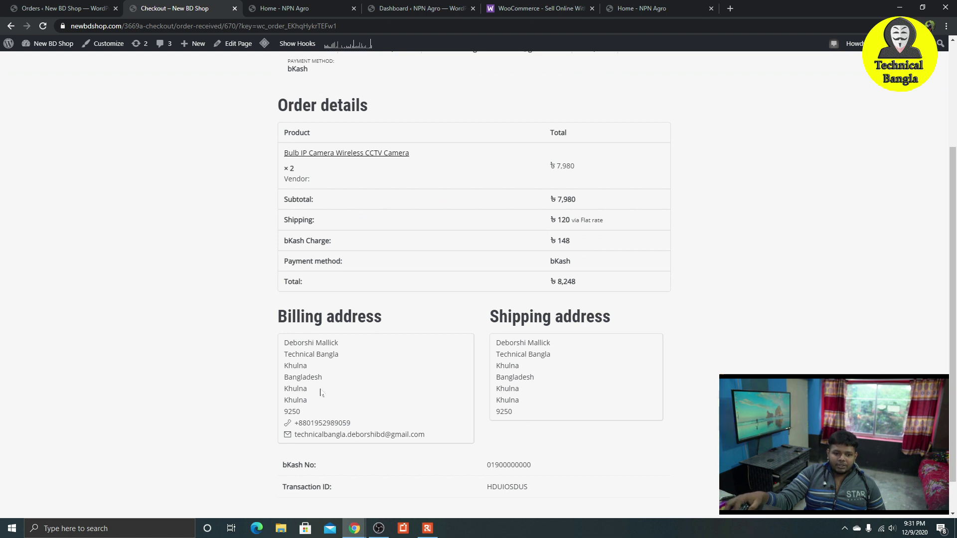
{"action": "scroll", "coordinate": [332, 369], "scroll_direction": "up", "scroll_amount": 2}
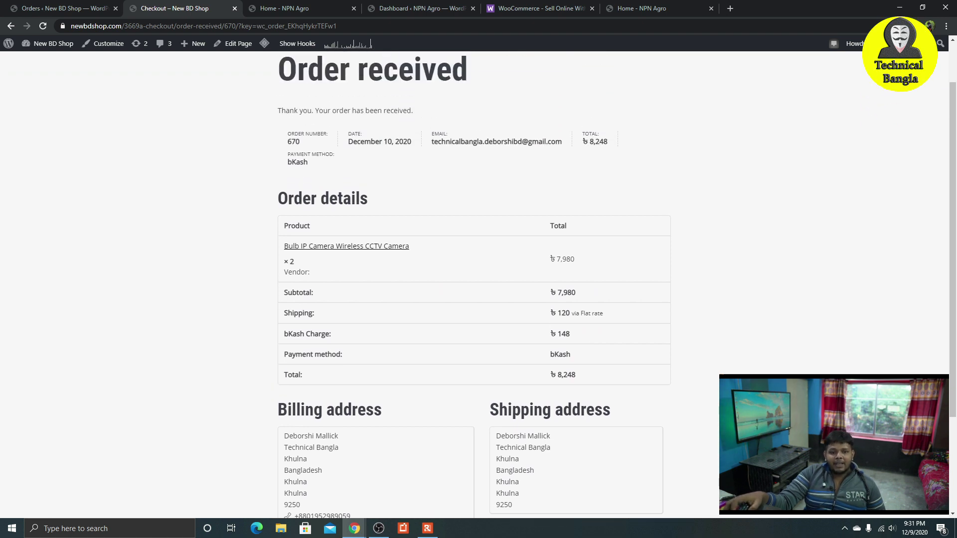
{"action": "left_click_drag", "start_coordinate": [562, 149], "coordinate": [429, 150]}
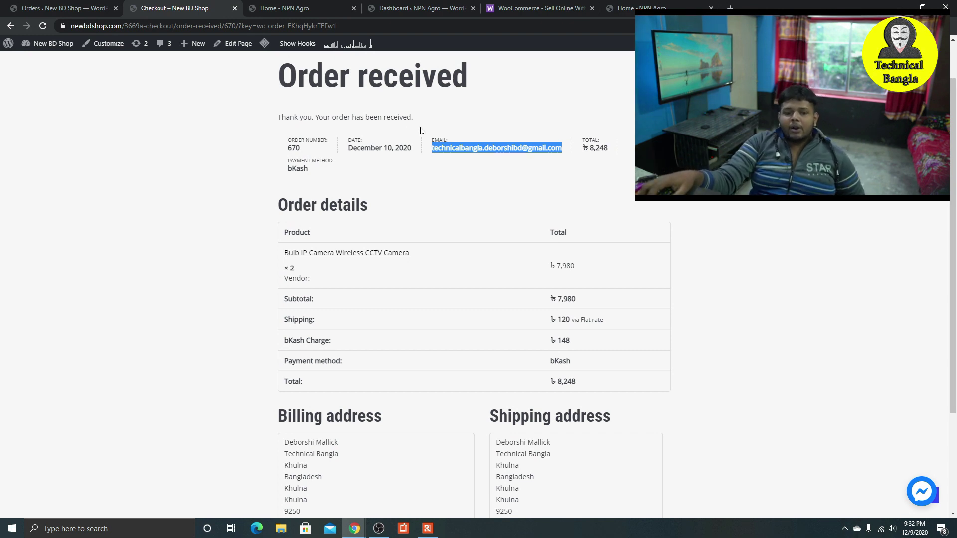
{"action": "scroll", "coordinate": [536, 414], "scroll_direction": "down", "scroll_amount": 3}
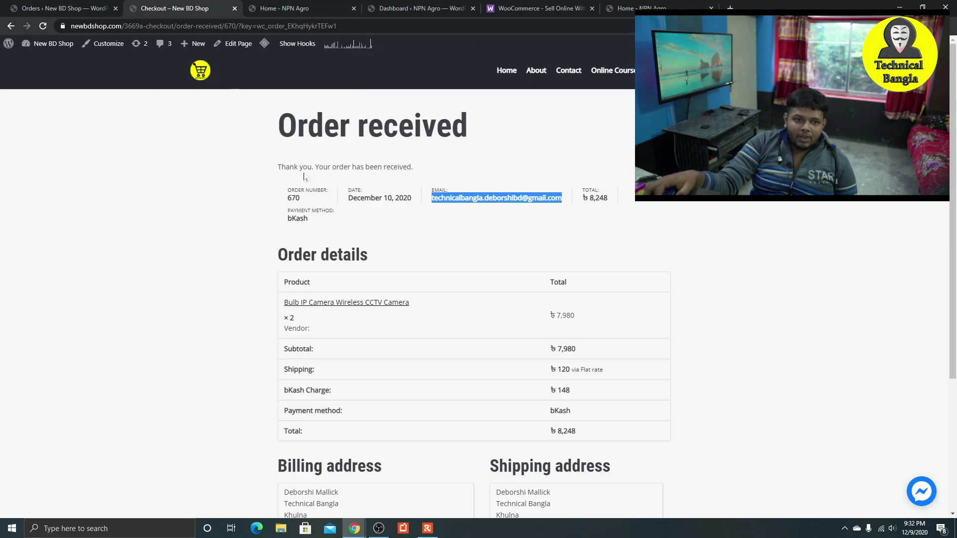
Step: Reload the WooCommerce orders list and open the newly placed on-hold order for editing
{"action": "key", "text": "ctrl+shift+Tab"}
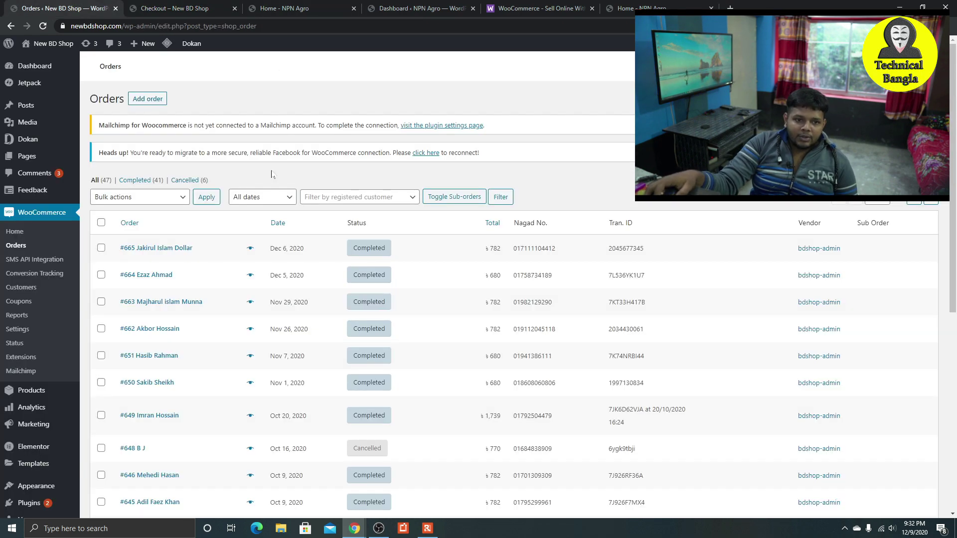
{"action": "left_click", "coordinate": [43, 26]}
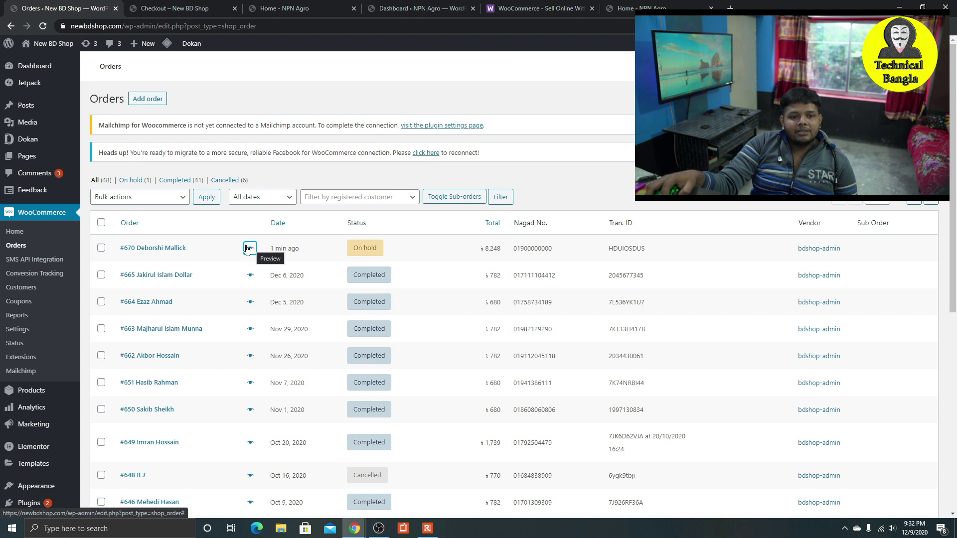
{"action": "left_click", "coordinate": [170, 248]}
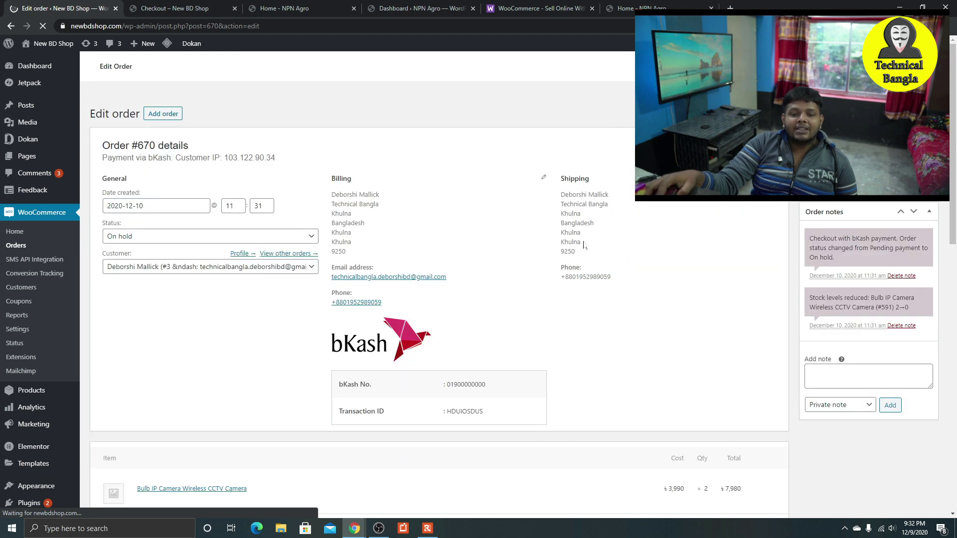
Step: Review the order's edit page, return to the orders list and check the newest order's payment number and transaction ID
{"action": "scroll", "coordinate": [312, 255], "scroll_direction": "down", "scroll_amount": 11}
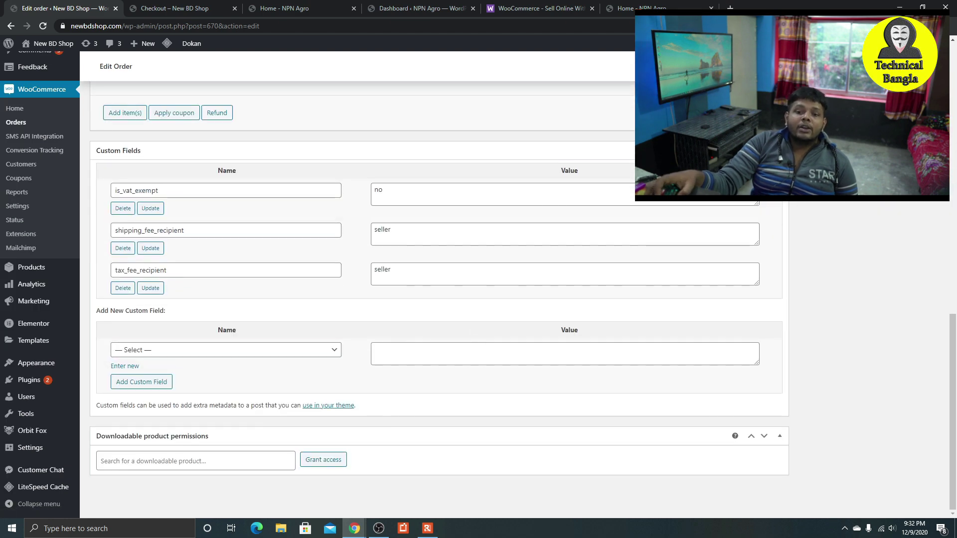
{"action": "scroll", "coordinate": [155, 261], "scroll_direction": "up", "scroll_amount": 4}
{"action": "scroll", "coordinate": [155, 262], "scroll_direction": "up", "scroll_amount": 8}
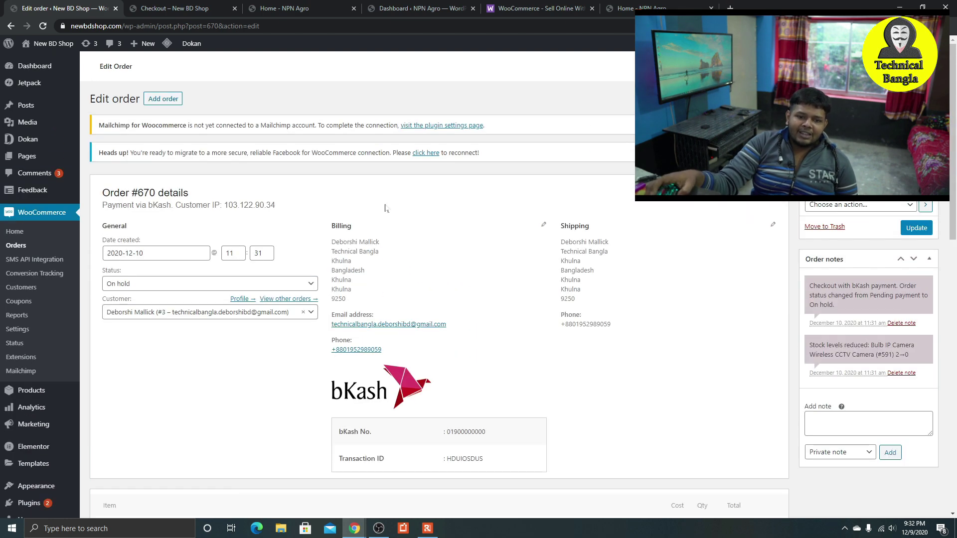
{"action": "left_click", "coordinate": [10, 26]}
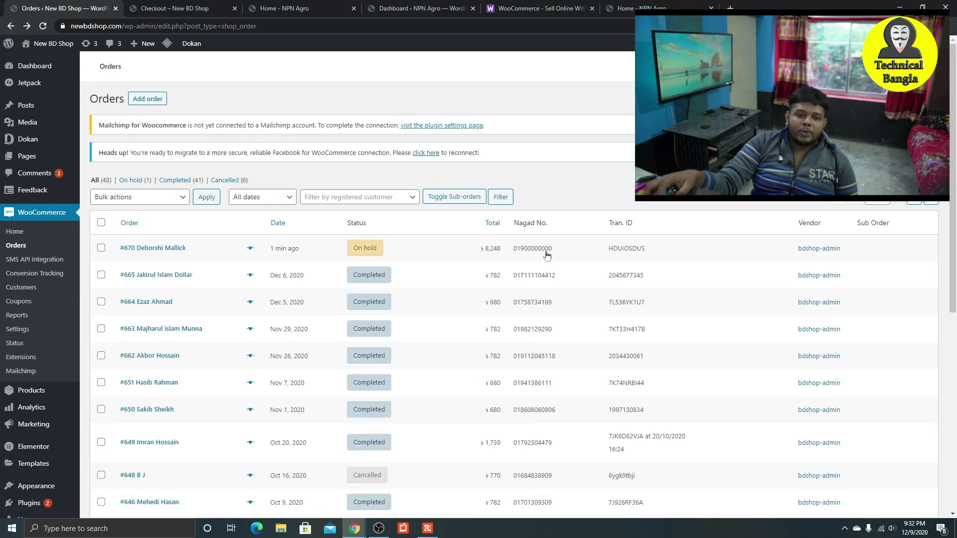
{"action": "left_click_drag", "start_coordinate": [546, 255], "coordinate": [502, 249]}
{"action": "left_click_drag", "start_coordinate": [601, 248], "coordinate": [640, 250]}
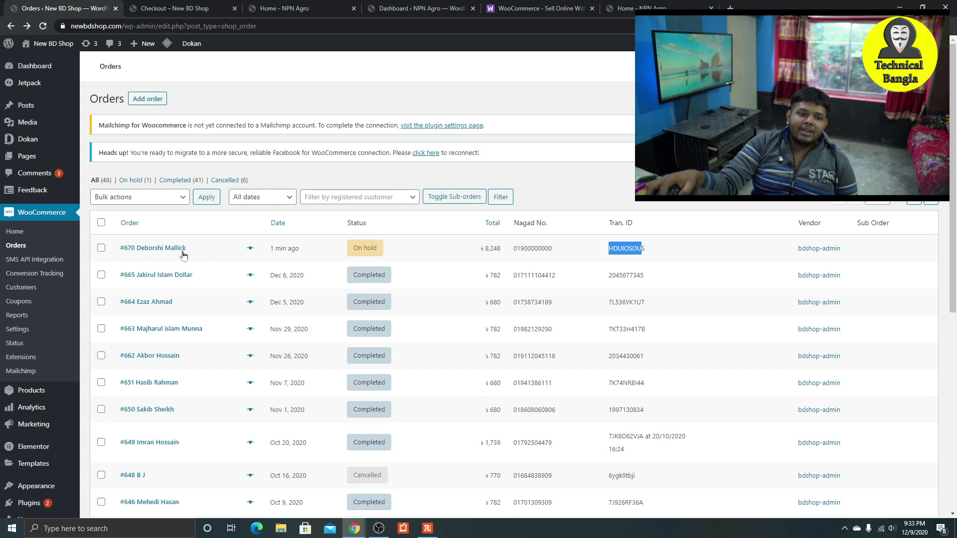
Step: Change the newest order's status to processing with a bulk action
{"action": "left_click", "coordinate": [161, 204]}
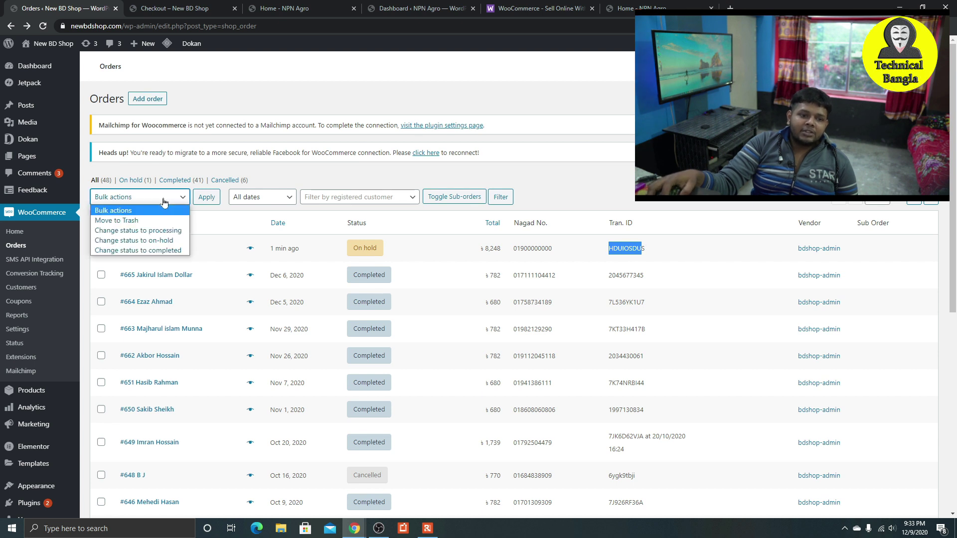
{"action": "left_click", "coordinate": [188, 227]}
{"action": "left_click", "coordinate": [208, 202]}
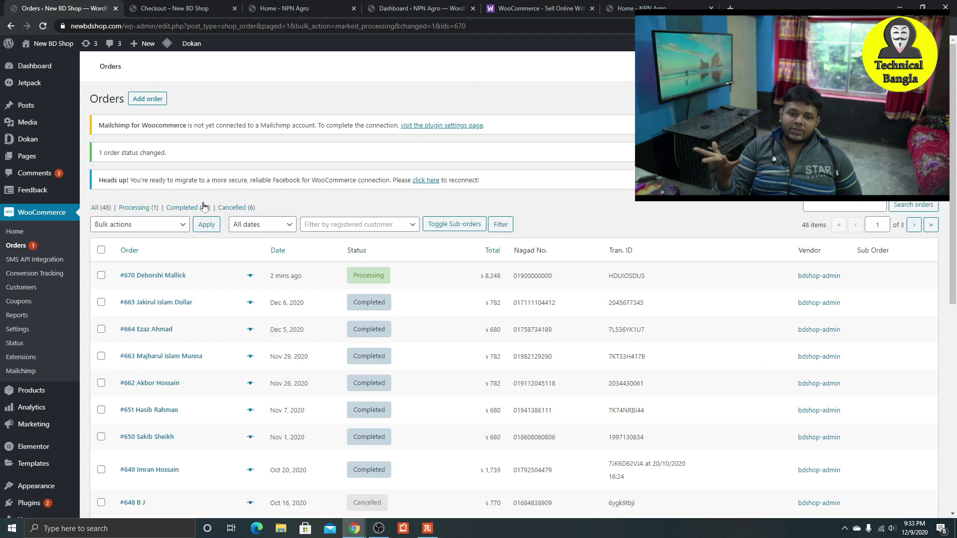
Step: Preview the newest order, examine its billing and shipping details, and close the preview
{"action": "left_click", "coordinate": [251, 274]}
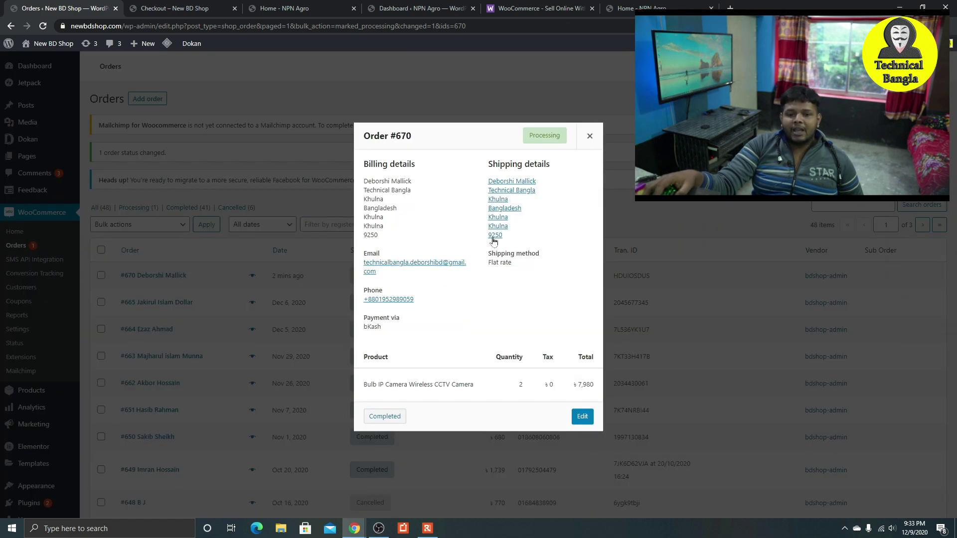
{"action": "left_click_drag", "start_coordinate": [513, 240], "coordinate": [460, 217]}
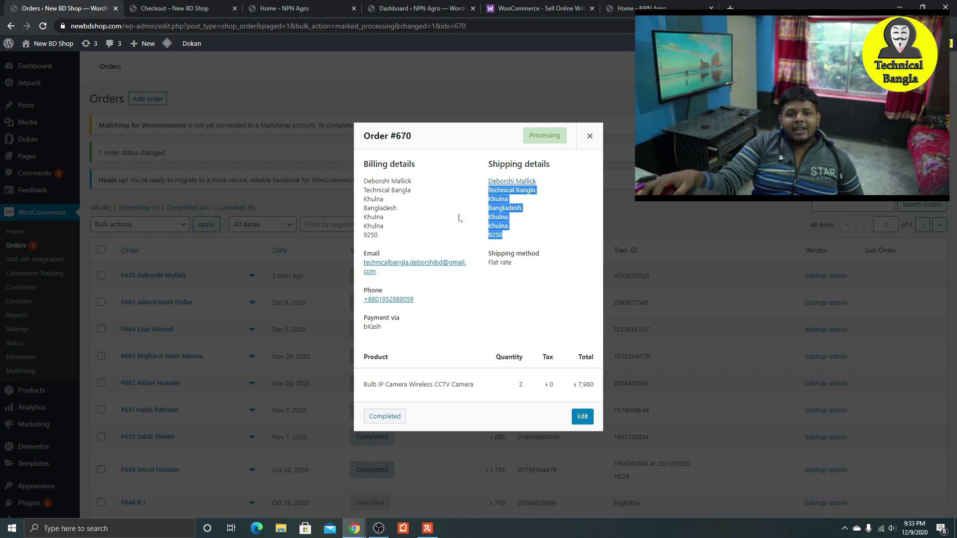
{"action": "left_click", "coordinate": [458, 218]}
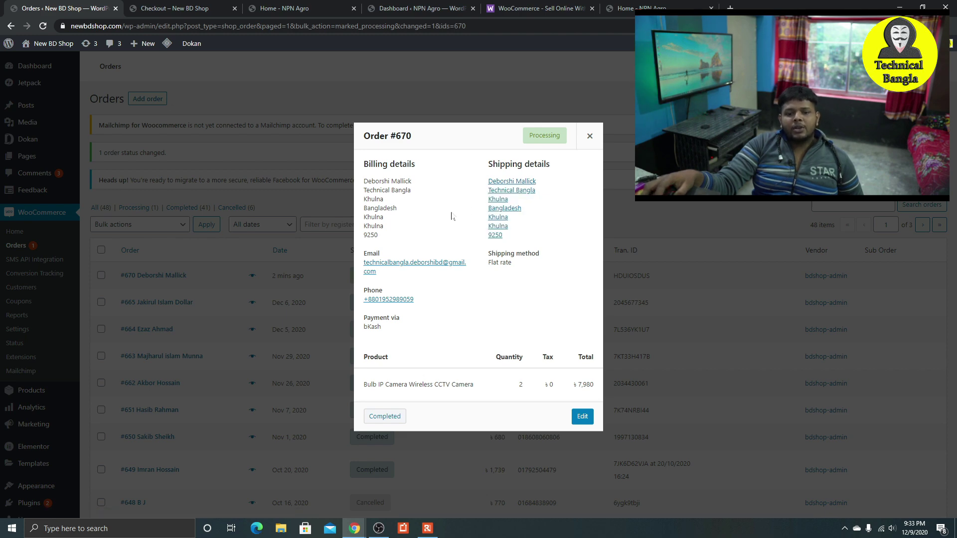
{"action": "left_click", "coordinate": [591, 142]}
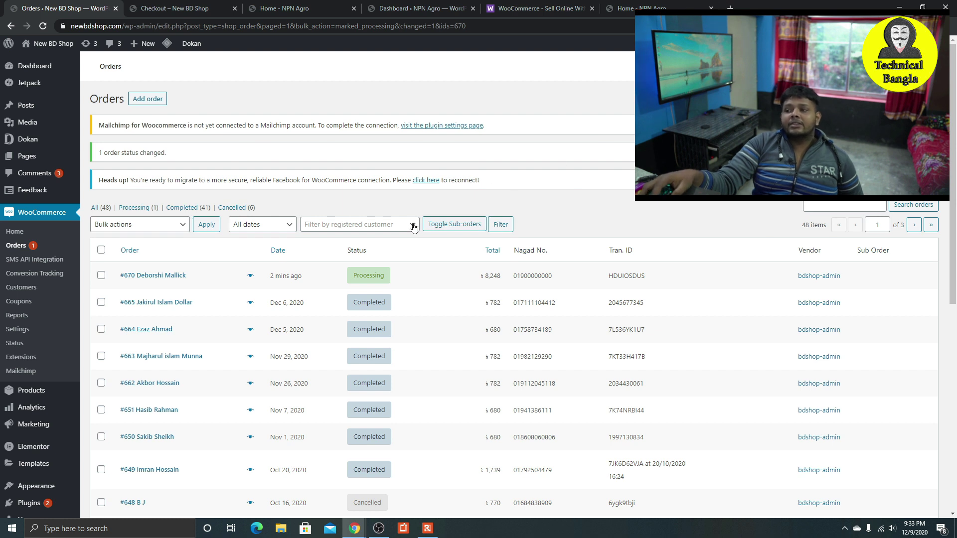
Step: Select the newest order and change its status to completed with a bulk action
{"action": "left_click", "coordinate": [101, 275]}
{"action": "left_click", "coordinate": [149, 233]}
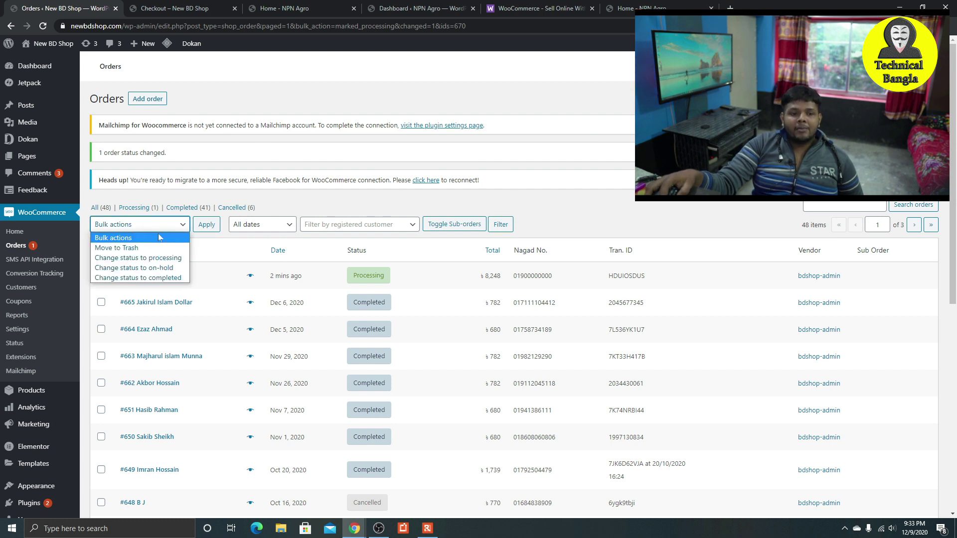
{"action": "left_click", "coordinate": [189, 278]}
{"action": "left_click", "coordinate": [206, 225]}
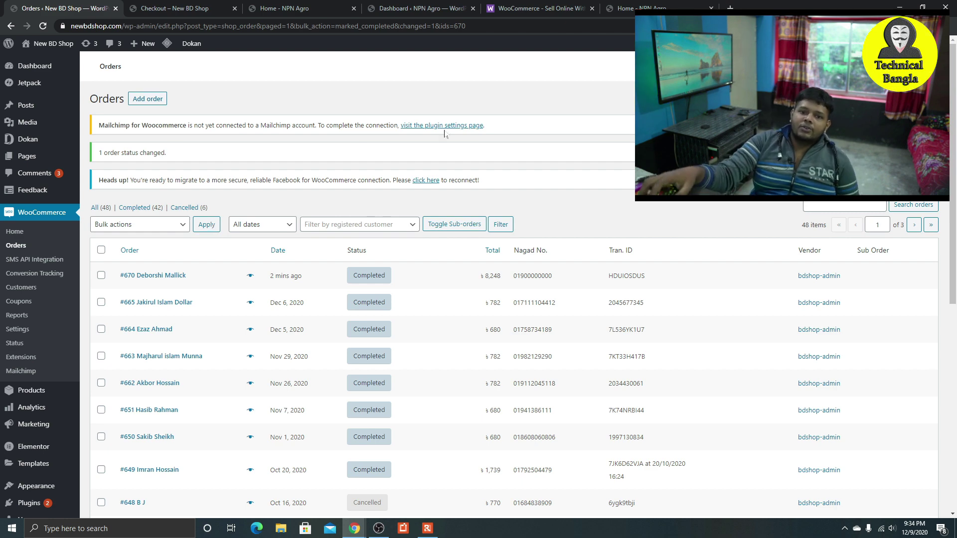
Step: Switch to the NPN Agro shop, browse its latest products and open the Red Socks product page to check the price
{"action": "left_click", "coordinate": [522, 10]}
{"action": "left_click", "coordinate": [184, 8]}
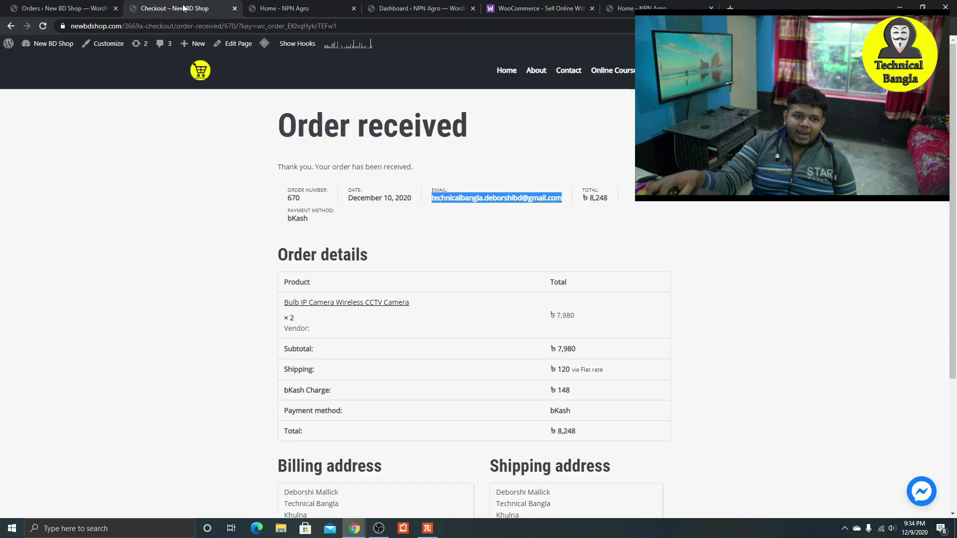
{"action": "left_click", "coordinate": [65, 7]}
{"action": "left_click", "coordinate": [304, 6]}
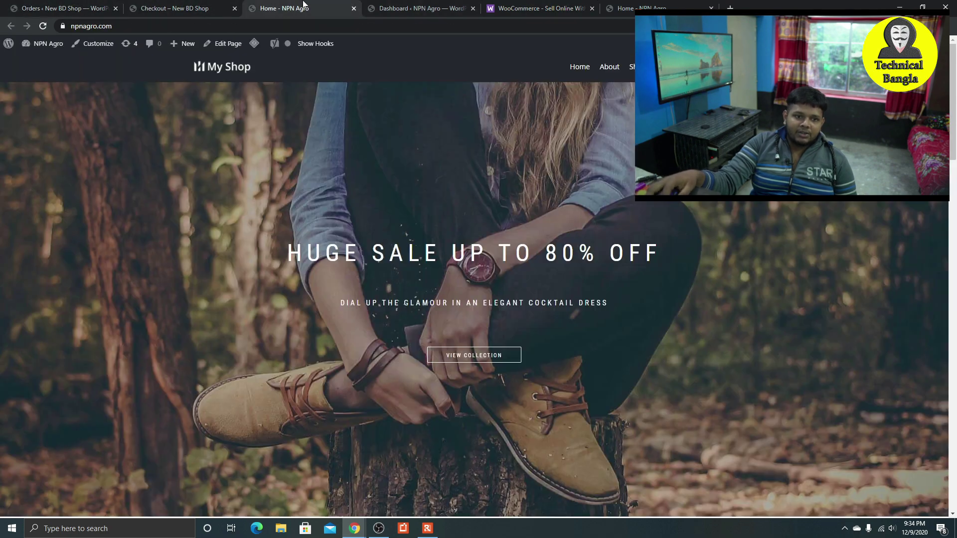
{"action": "scroll", "coordinate": [395, 278], "scroll_direction": "down", "scroll_amount": 20}
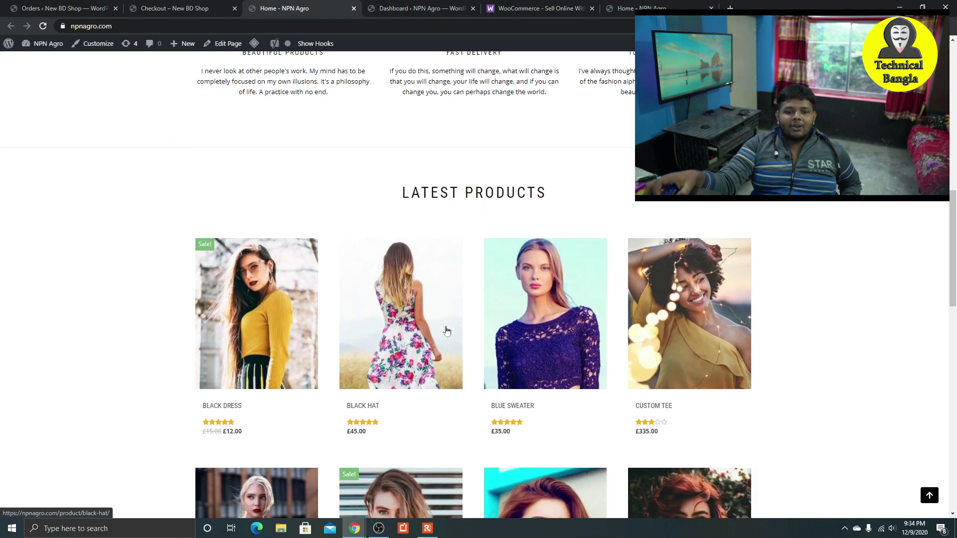
{"action": "scroll", "coordinate": [492, 356], "scroll_direction": "up", "scroll_amount": 6}
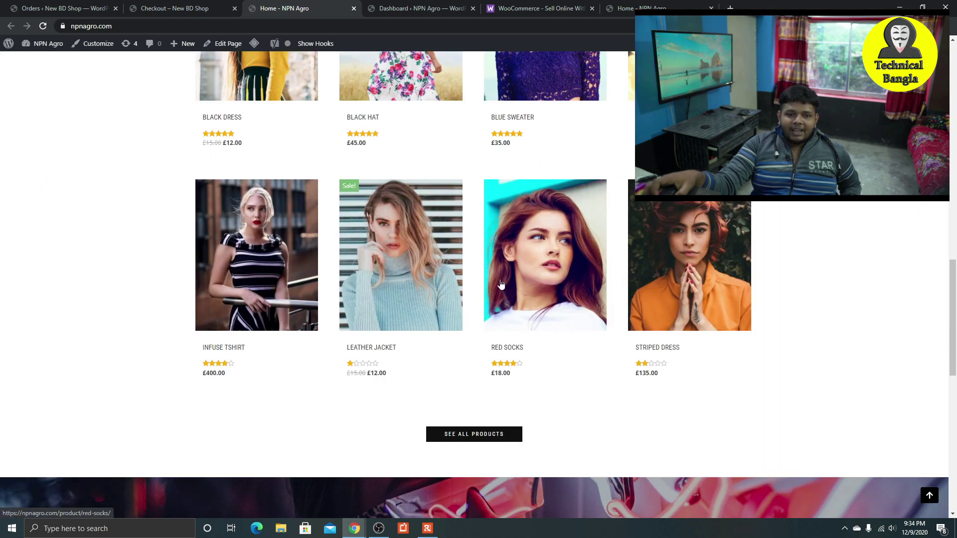
{"action": "left_click", "coordinate": [510, 354]}
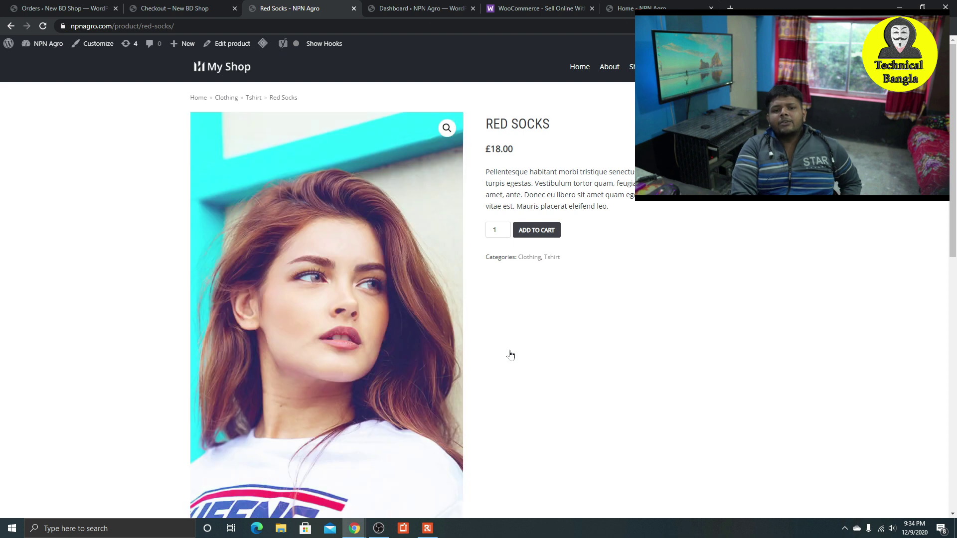
{"action": "scroll", "coordinate": [510, 355], "scroll_direction": "down", "scroll_amount": 1}
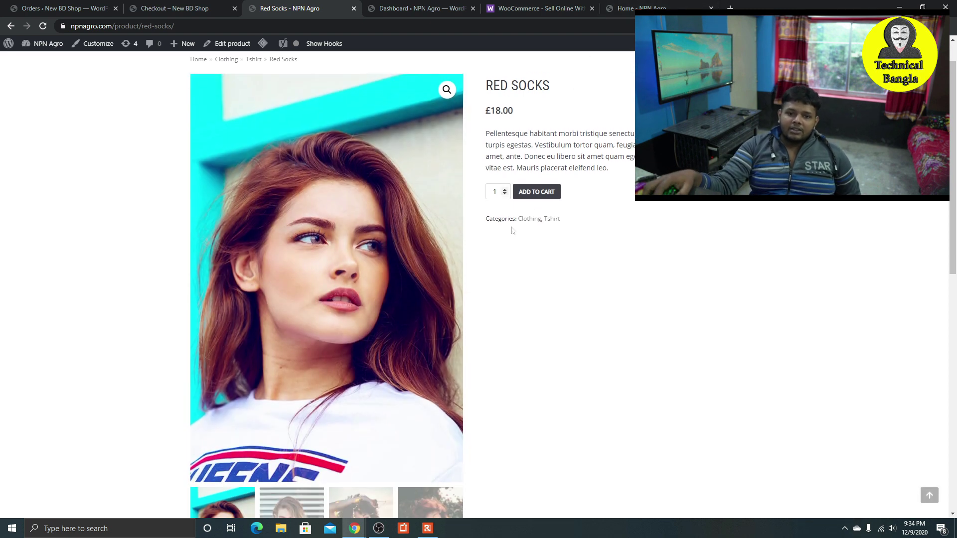
{"action": "left_click_drag", "start_coordinate": [525, 103], "coordinate": [495, 99]}
Step: Open the New BD Shop storefront in a new tab and check the price of the Bulb IP Camera Wireless CCTV Camera
{"action": "left_click", "coordinate": [74, 8]}
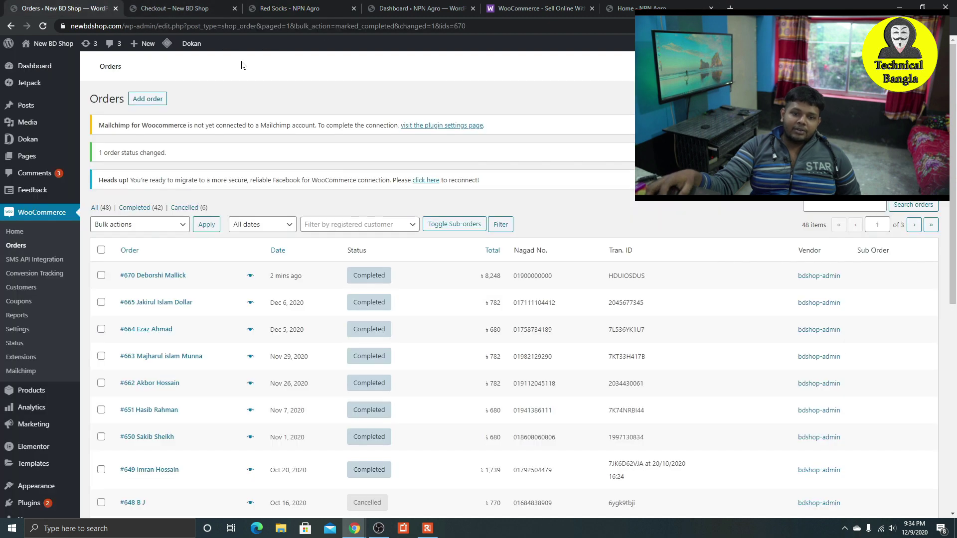
{"action": "right_click", "coordinate": [52, 56]}
{"action": "left_click", "coordinate": [74, 62]}
{"action": "left_click", "coordinate": [229, 11]}
{"action": "left_click", "coordinate": [412, 13]}
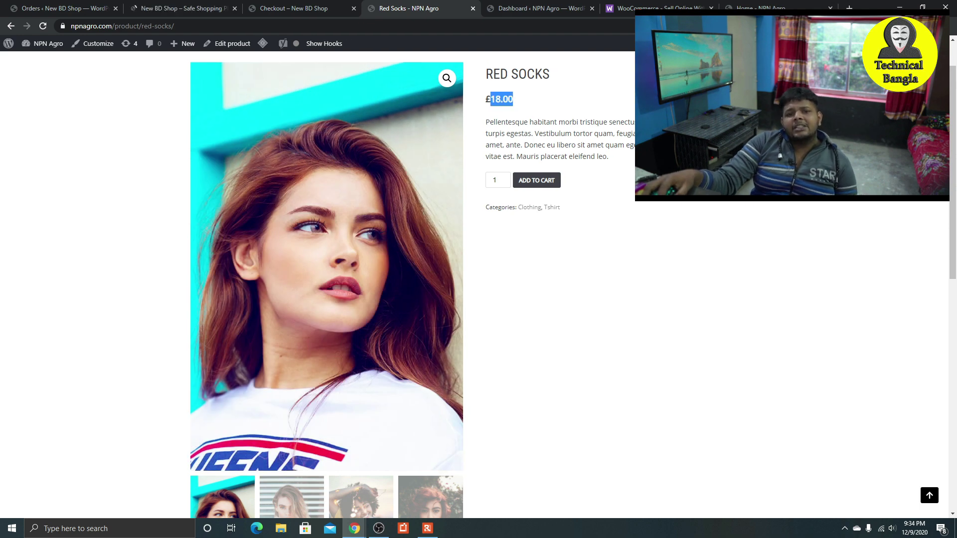
{"action": "left_click", "coordinate": [189, 9]}
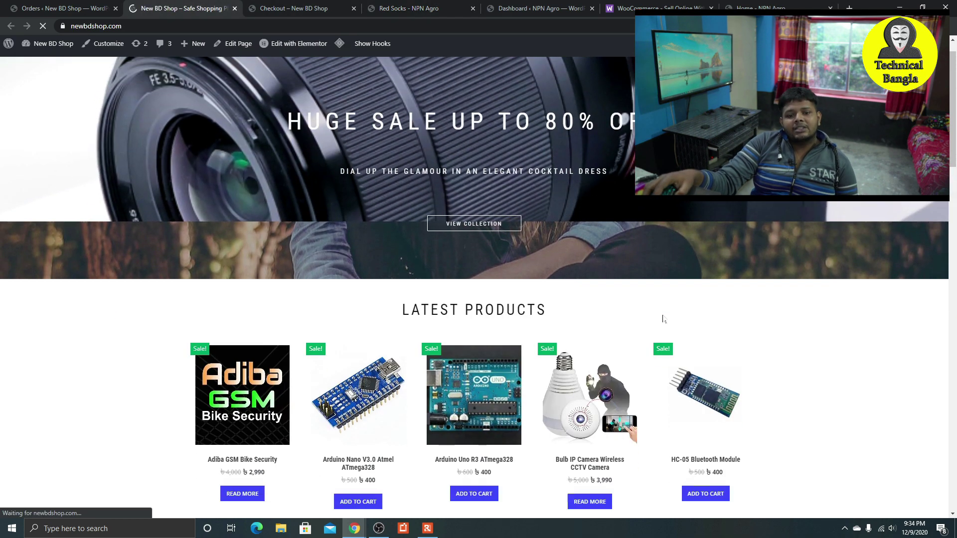
{"action": "scroll", "coordinate": [606, 239], "scroll_direction": "down", "scroll_amount": 5}
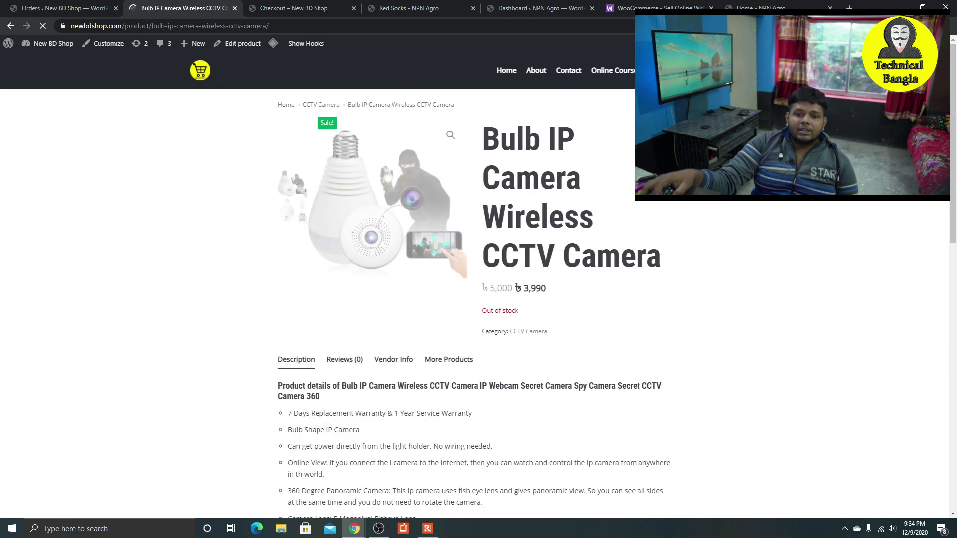
{"action": "left_click_drag", "start_coordinate": [546, 293], "coordinate": [502, 289]}
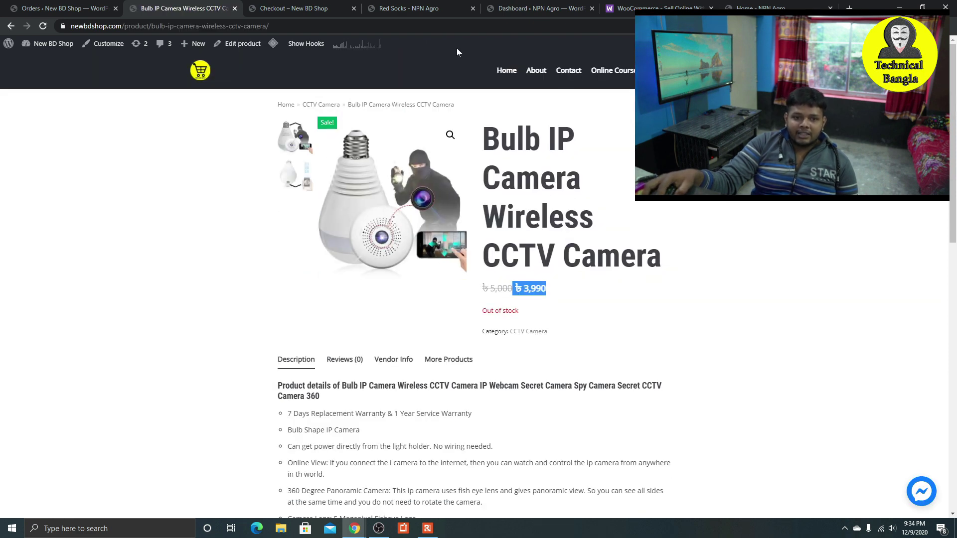
Step: Return to NPN Agro's Red Socks product, add one to the cart and proceed to checkout
{"action": "left_click", "coordinate": [408, 9]}
{"action": "left_click_drag", "start_coordinate": [529, 103], "coordinate": [479, 101]}
{"action": "double_click", "coordinate": [501, 99]}
{"action": "scroll", "coordinate": [605, 205], "scroll_direction": "down", "scroll_amount": 5}
{"action": "scroll", "coordinate": [604, 205], "scroll_direction": "up", "scroll_amount": 6}
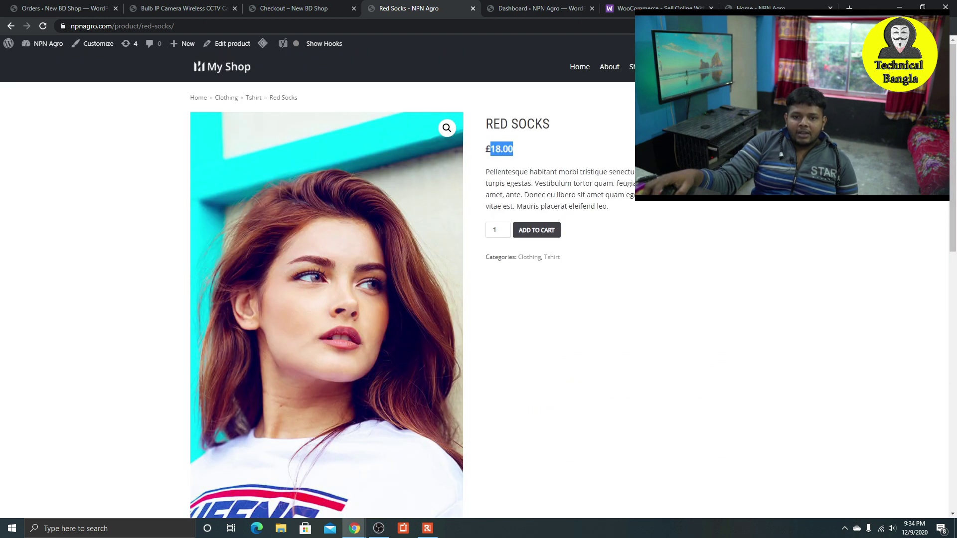
{"action": "left_click", "coordinate": [532, 230]}
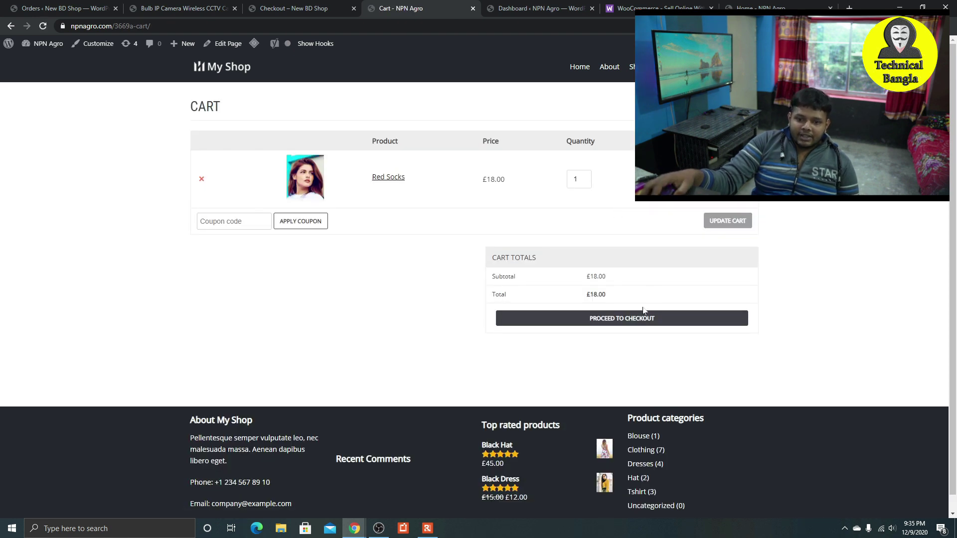
{"action": "left_click", "coordinate": [642, 317]}
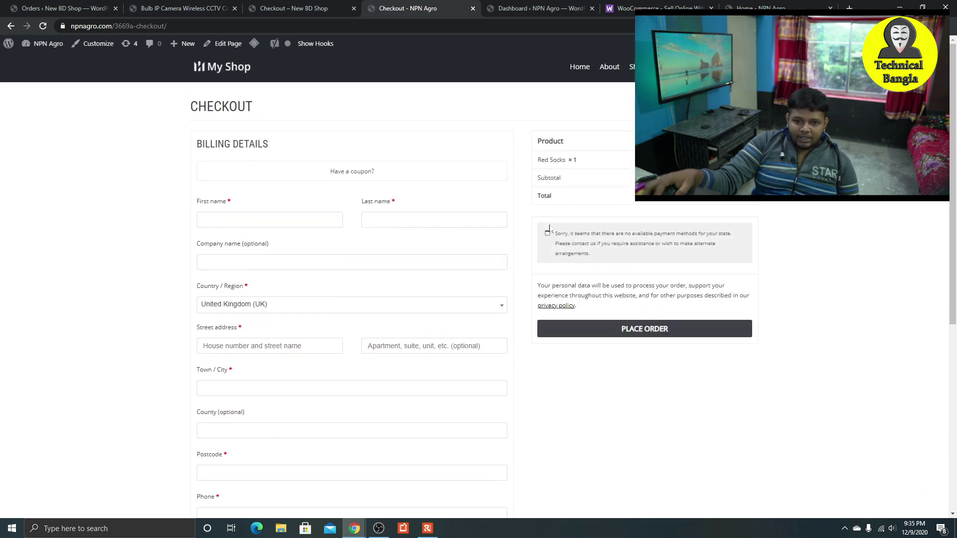
Step: Examine the NPN Agro checkout page's payment method area, country options and billing fields
{"action": "left_click_drag", "start_coordinate": [548, 230], "coordinate": [706, 264]}
{"action": "left_click", "coordinate": [857, 245]}
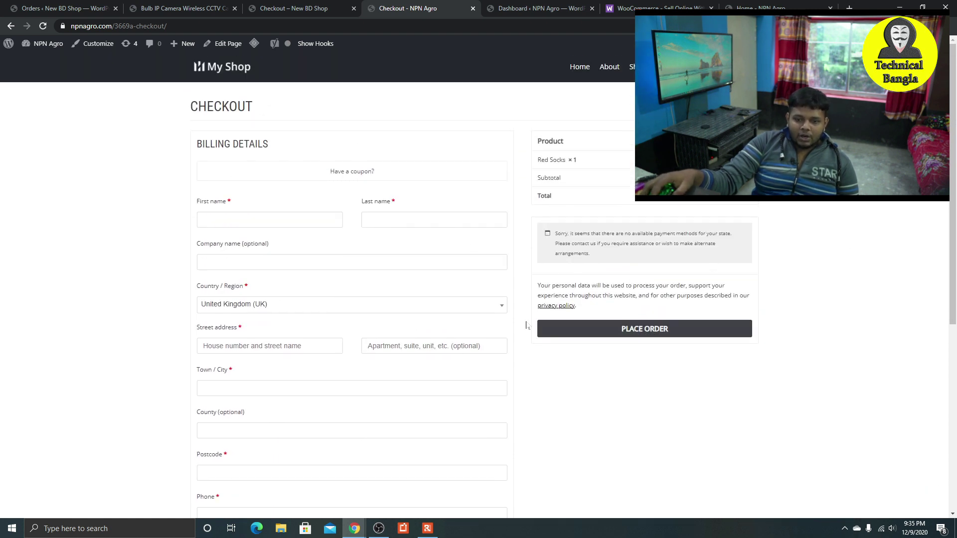
{"action": "scroll", "coordinate": [374, 292], "scroll_direction": "down", "scroll_amount": 3}
{"action": "left_click", "coordinate": [266, 157]}
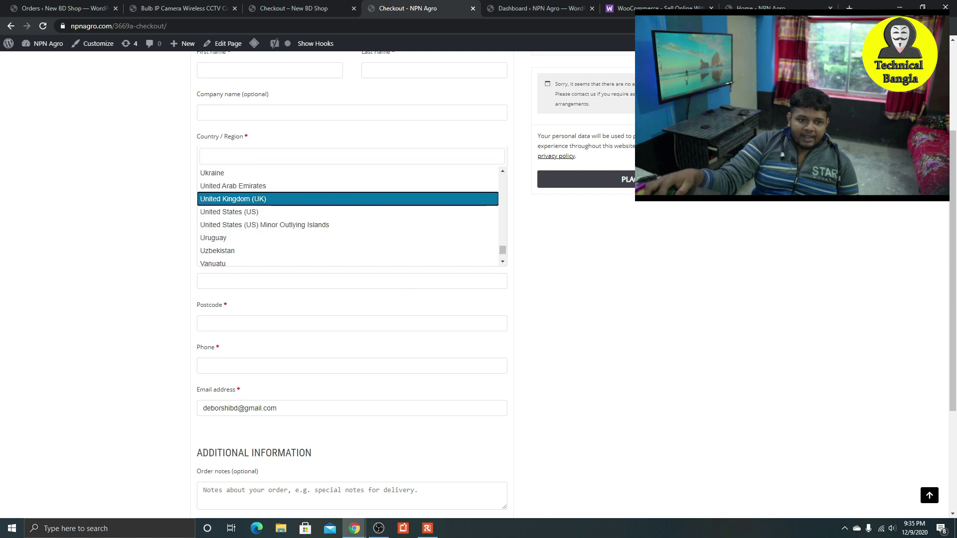
{"action": "left_click", "coordinate": [251, 157]}
{"action": "scroll", "coordinate": [559, 337], "scroll_direction": "down", "scroll_amount": 3}
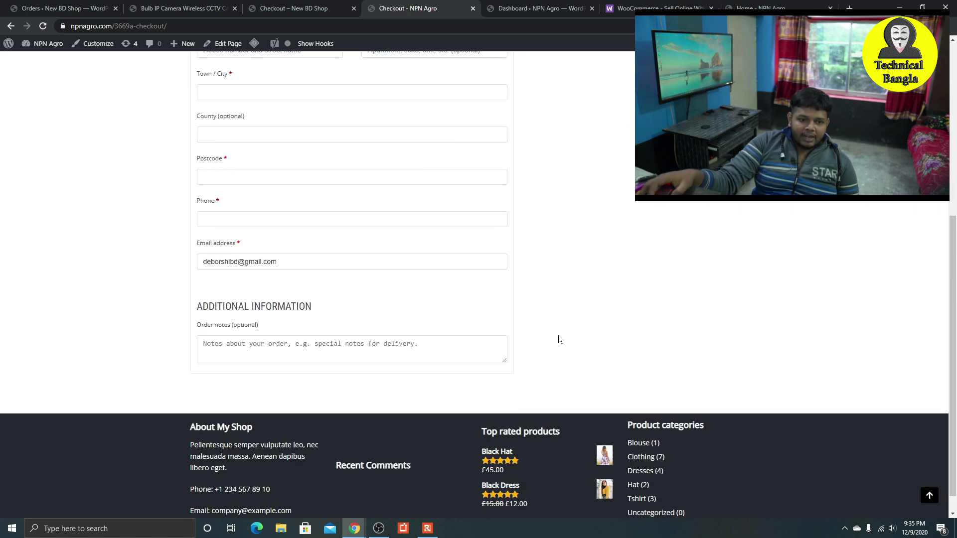
{"action": "scroll", "coordinate": [265, 272], "scroll_direction": "up", "scroll_amount": 4}
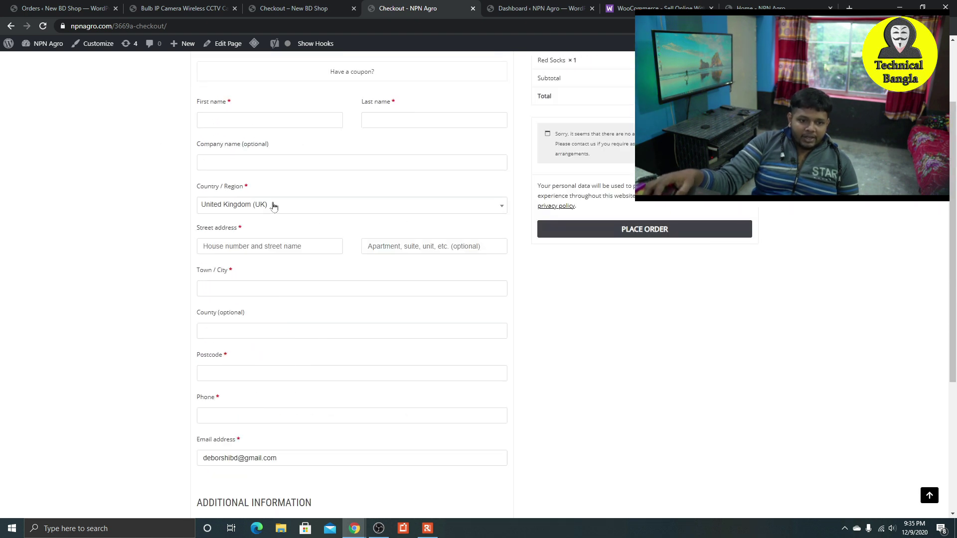
{"action": "scroll", "coordinate": [402, 85], "scroll_direction": "up", "scroll_amount": 2}
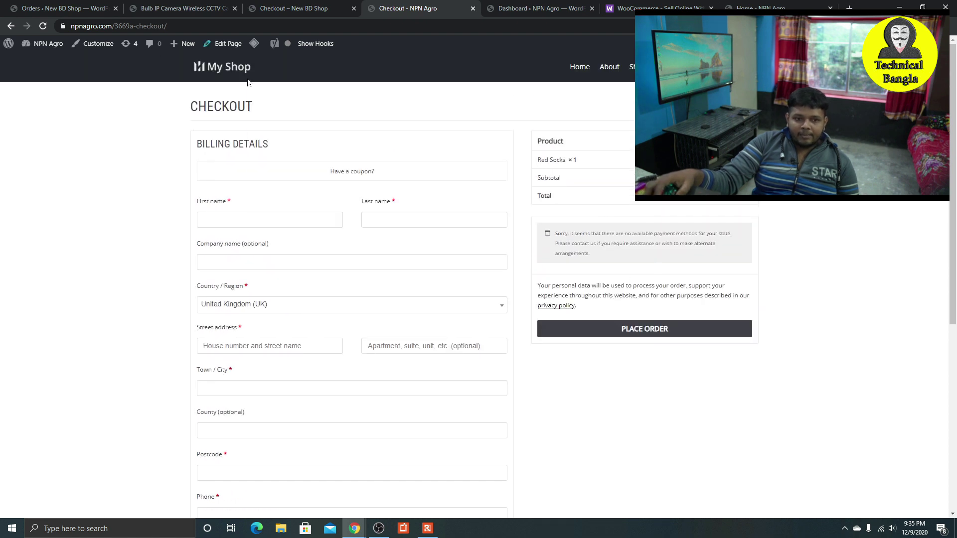
Step: Return the NPN Agro shop to its home page and review the New BD Shop camera product page
{"action": "left_click", "coordinate": [225, 76]}
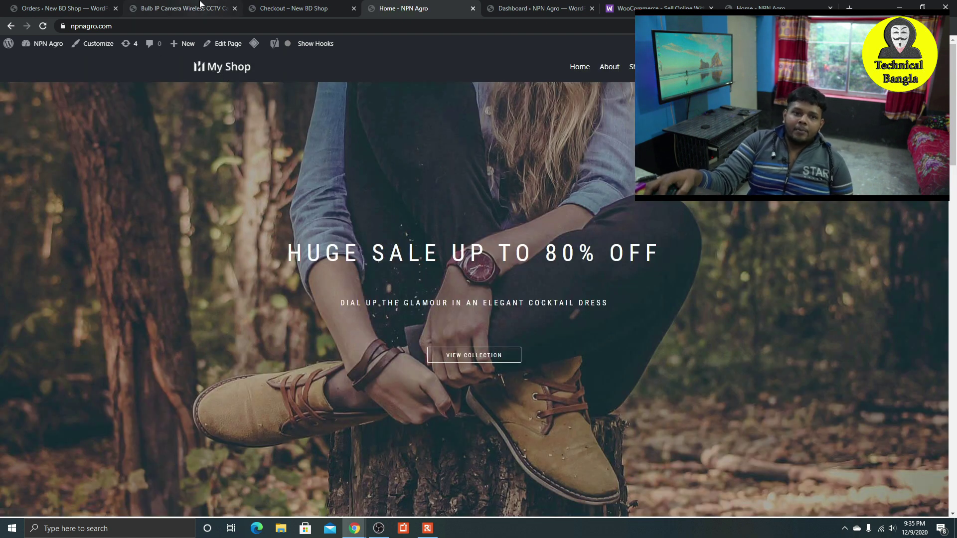
{"action": "left_click", "coordinate": [200, 6]}
{"action": "scroll", "coordinate": [259, 150], "scroll_direction": "down", "scroll_amount": 2}
{"action": "scroll", "coordinate": [279, 150], "scroll_direction": "up", "scroll_amount": 2}
Step: Review the New BD Shop order confirmation and go to that shop's home page
{"action": "left_click", "coordinate": [298, 8]}
{"action": "scroll", "coordinate": [588, 295], "scroll_direction": "down", "scroll_amount": 2}
{"action": "scroll", "coordinate": [641, 237], "scroll_direction": "up", "scroll_amount": 2}
{"action": "left_click", "coordinate": [198, 74]}
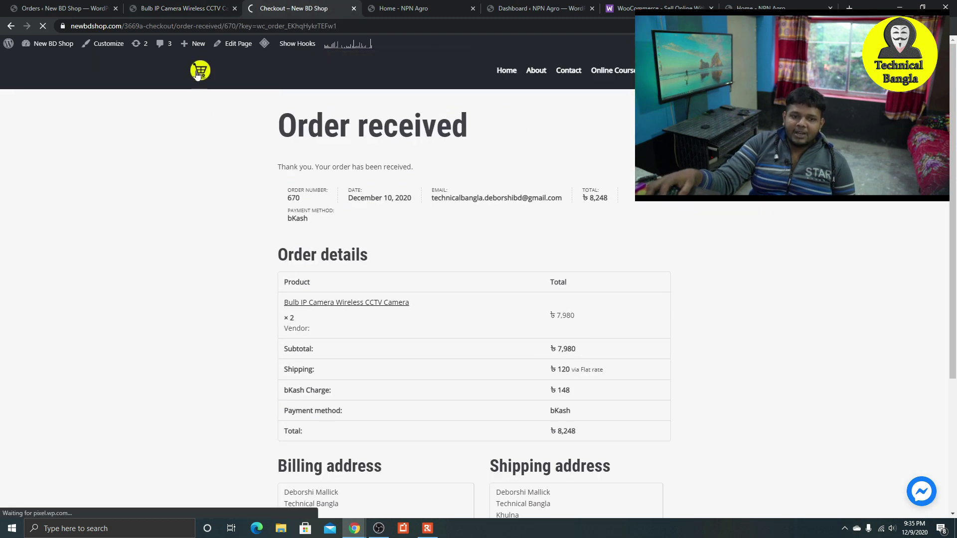